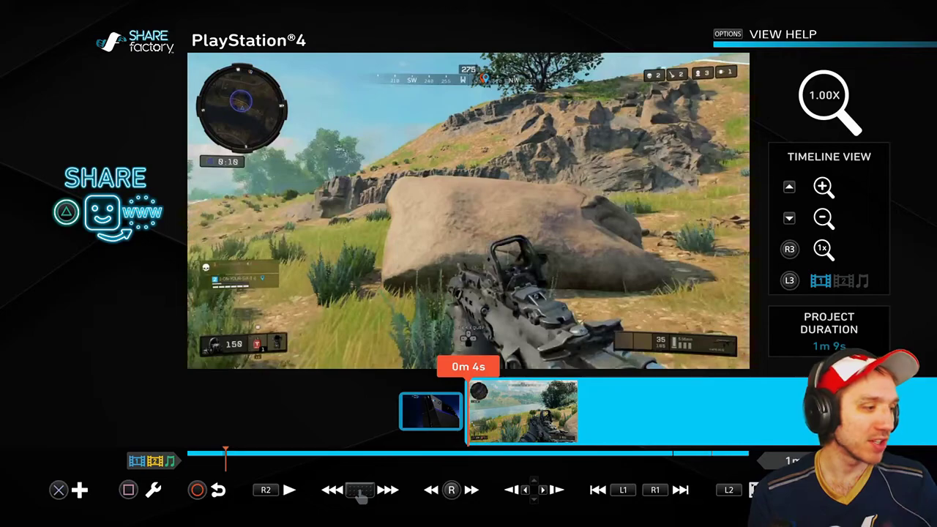
Step: Start adding Track 2 at the 4-second mark and open the camera mode view for it
key(Return)
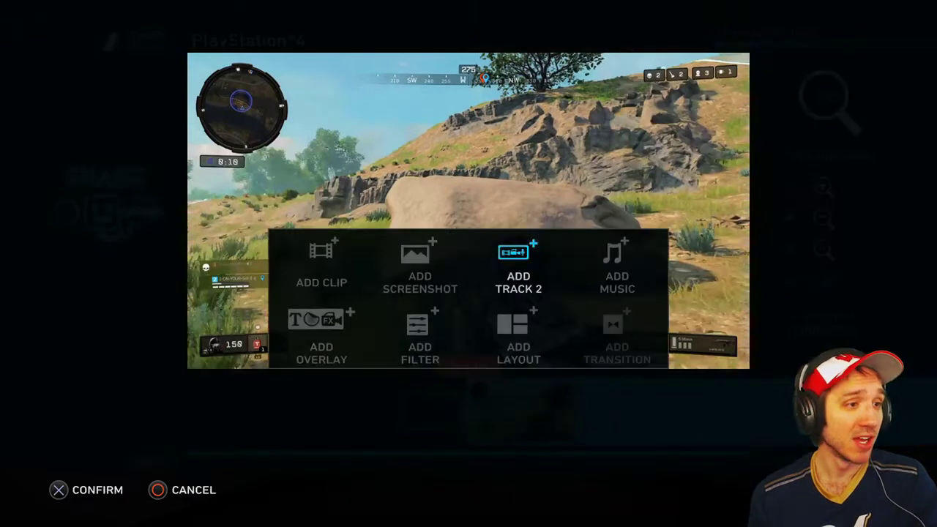
key(Return)
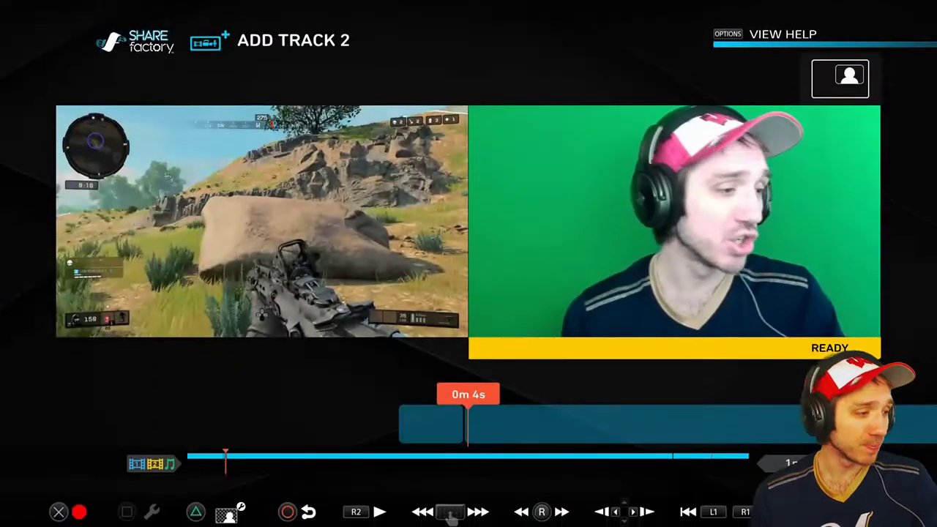
key(Return)
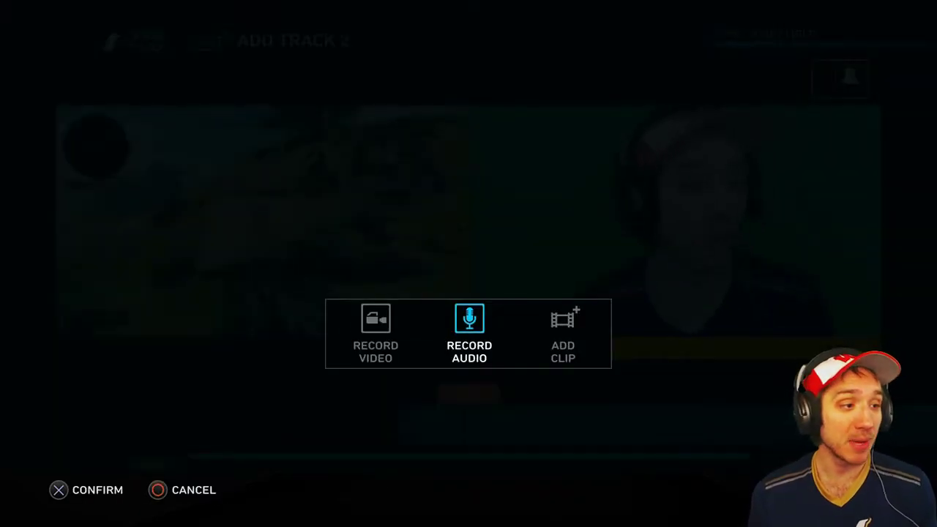
key(Left)
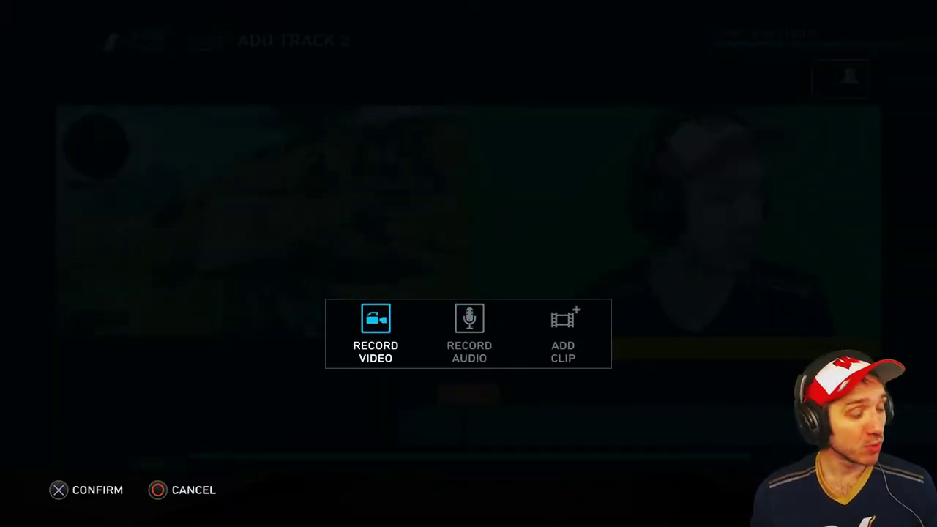
key(Return)
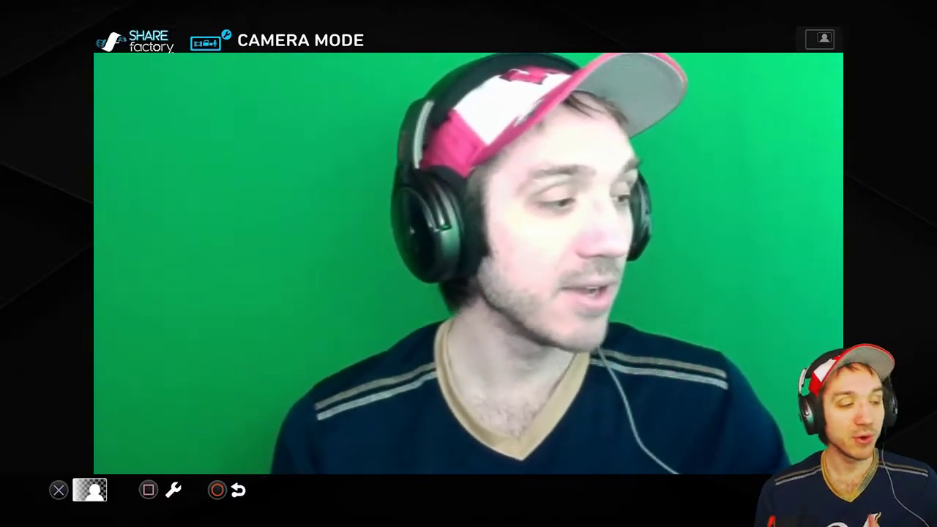
Step: Set the camera mode to Green Screen
key(Return)
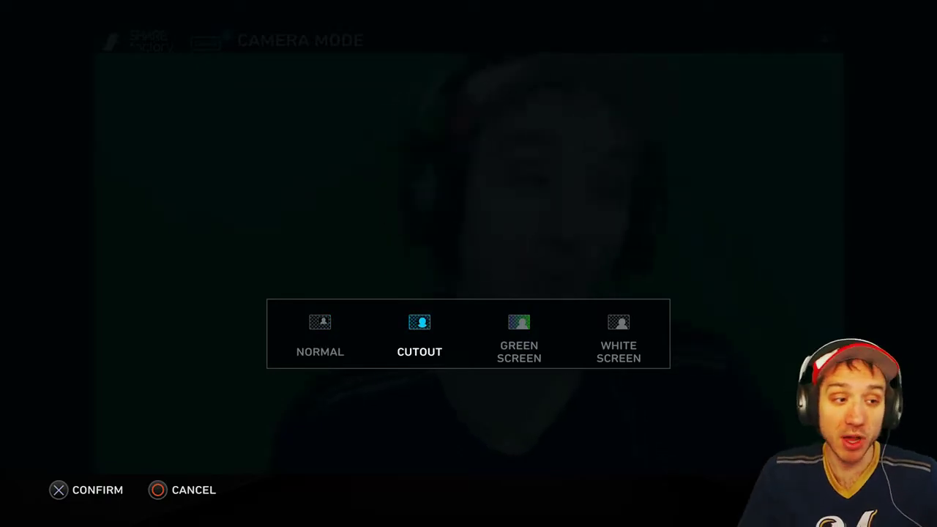
key(Right)
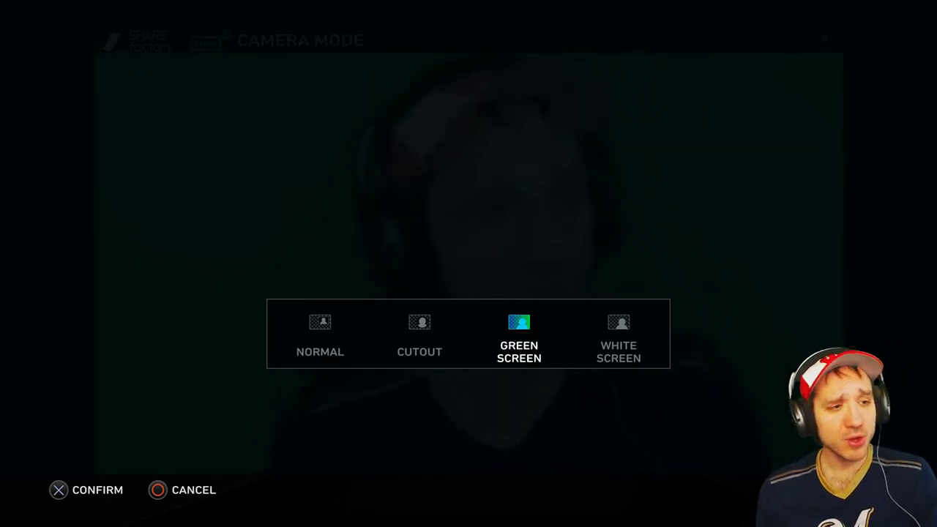
key(Return)
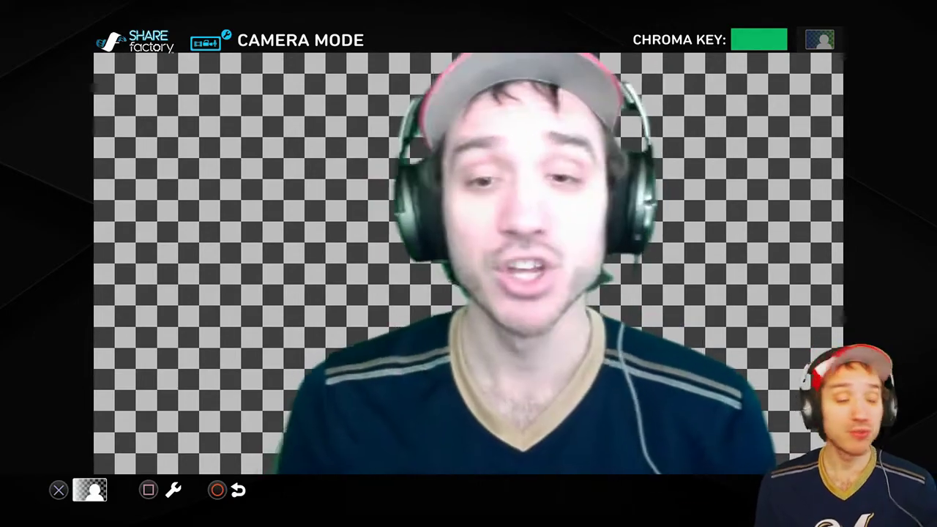
Step: Open the camera tuning settings and set the contrast to 0.10
key(s)
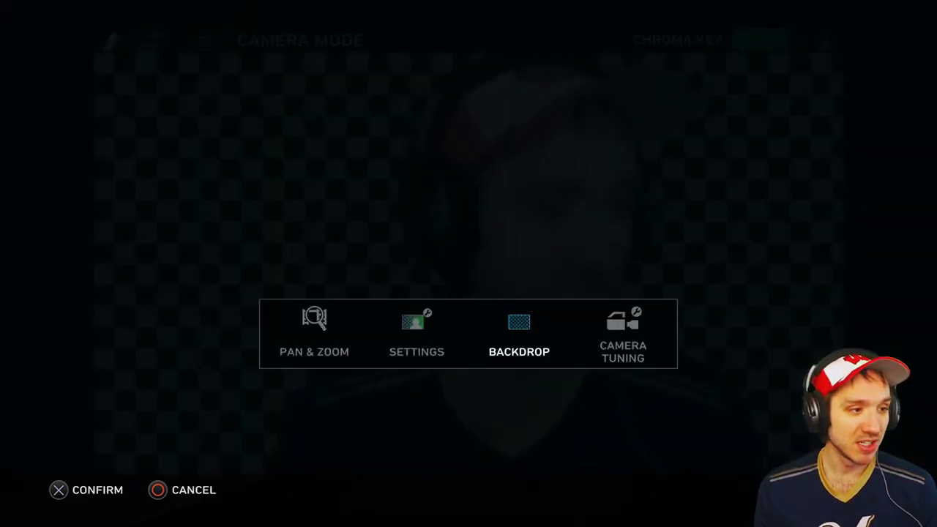
key(Return)
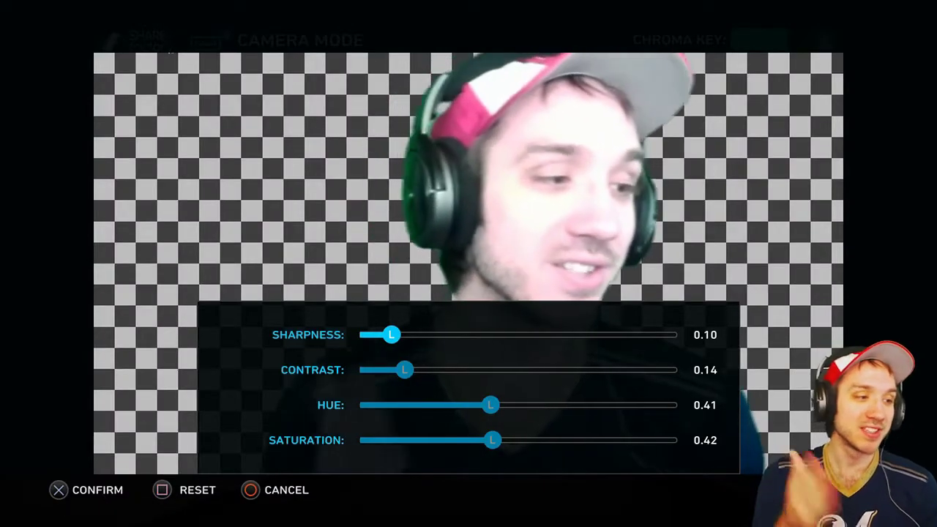
key(Down)
key(Down)
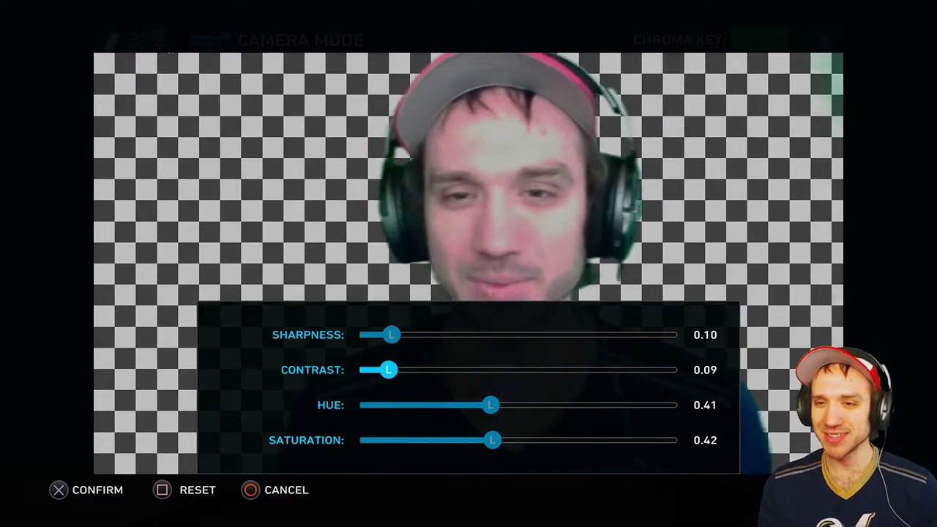
key(Right)
Step: Set the camera saturation to 0.41 and apply the tuning
key(Down)
key(Down)
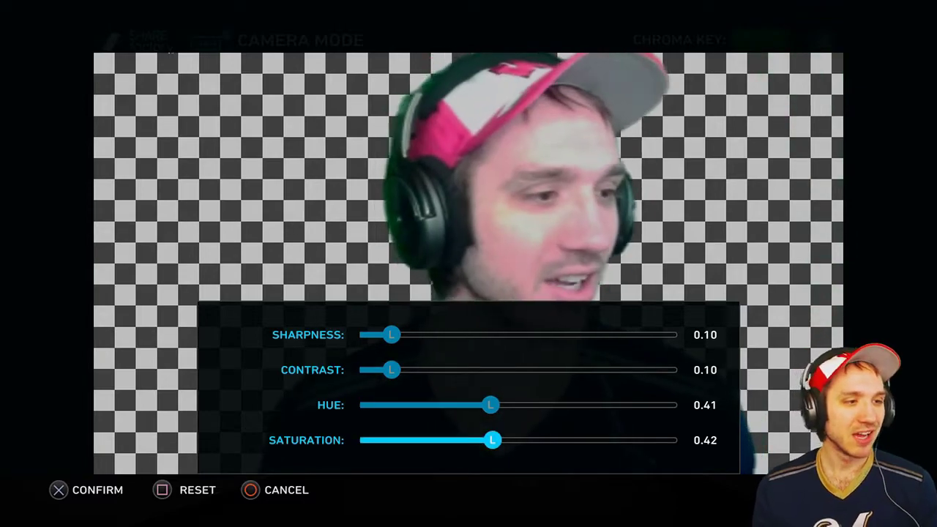
key(Right)
key(Right)
key(Left)
key(Left)
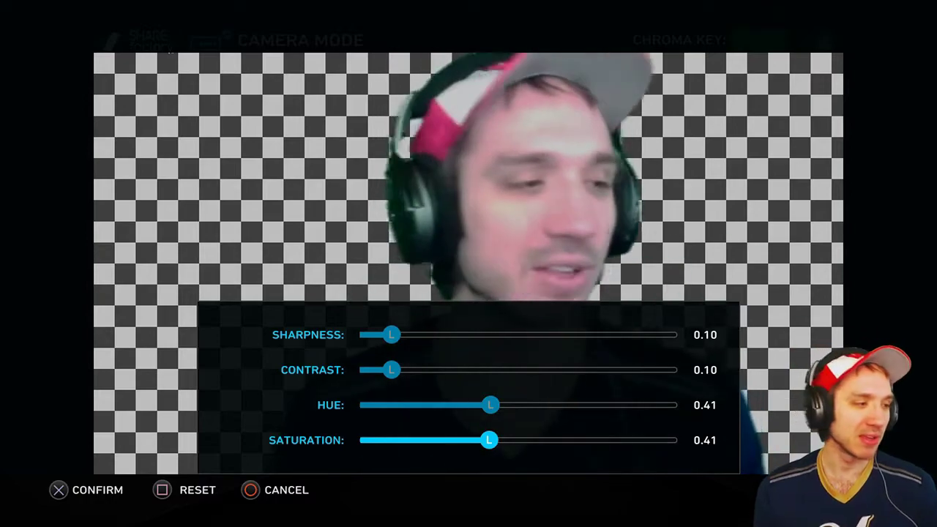
key(Return)
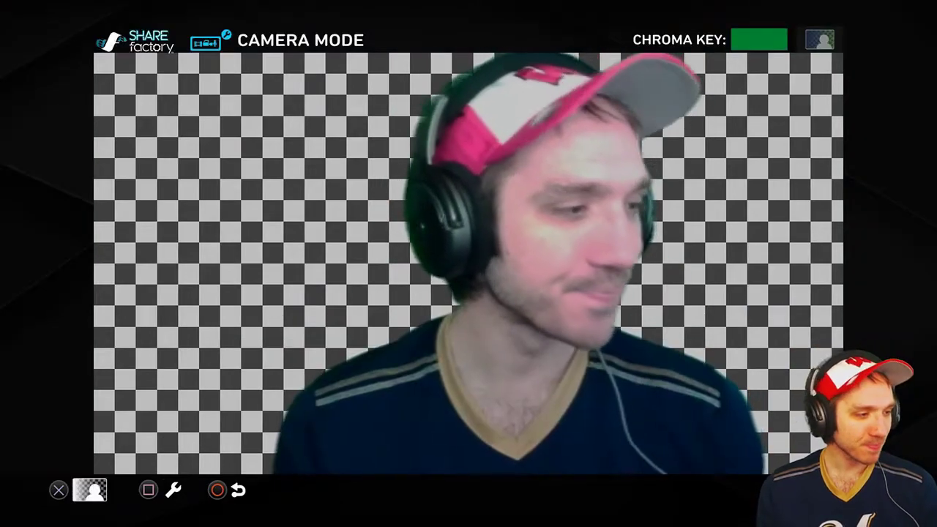
Step: Adjust the green-screen chroma key to a tolerance of 0.51 and a feathering of 0.50
key(s)
key(Return)
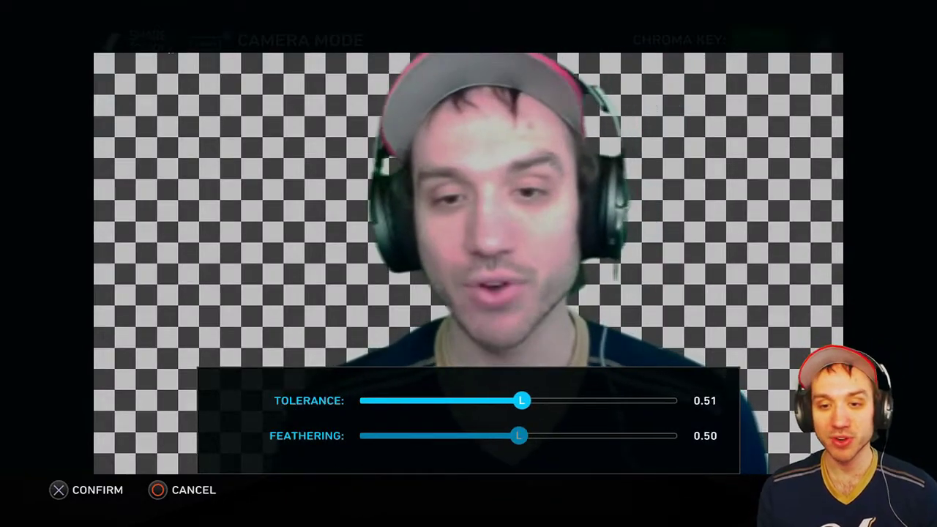
key(Down)
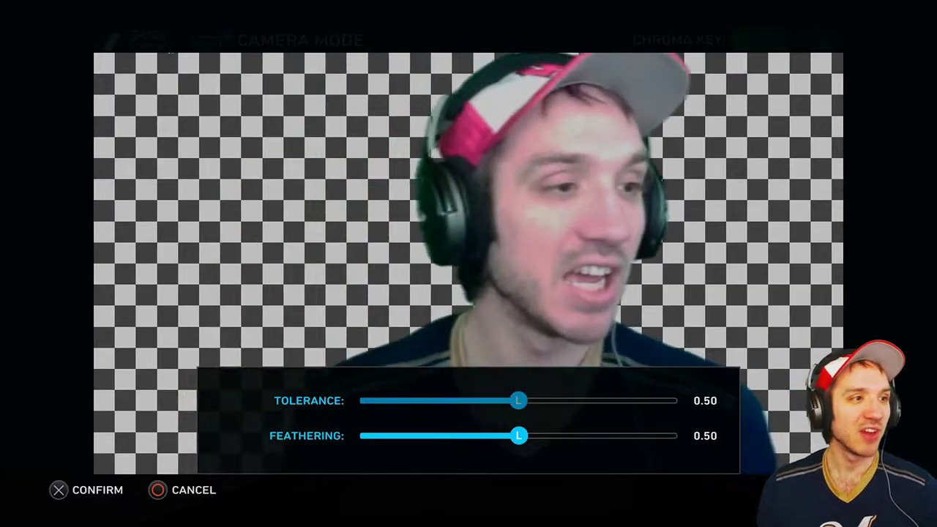
key(Right)
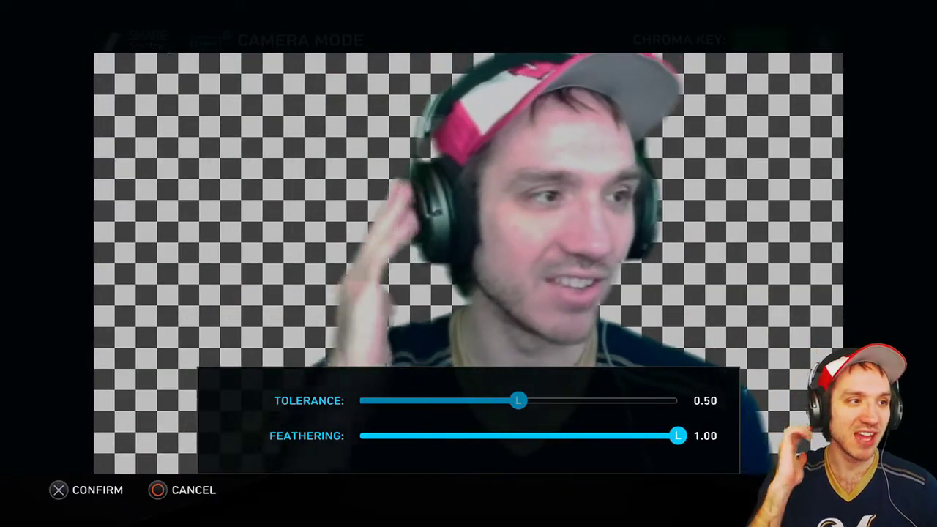
key(Left)
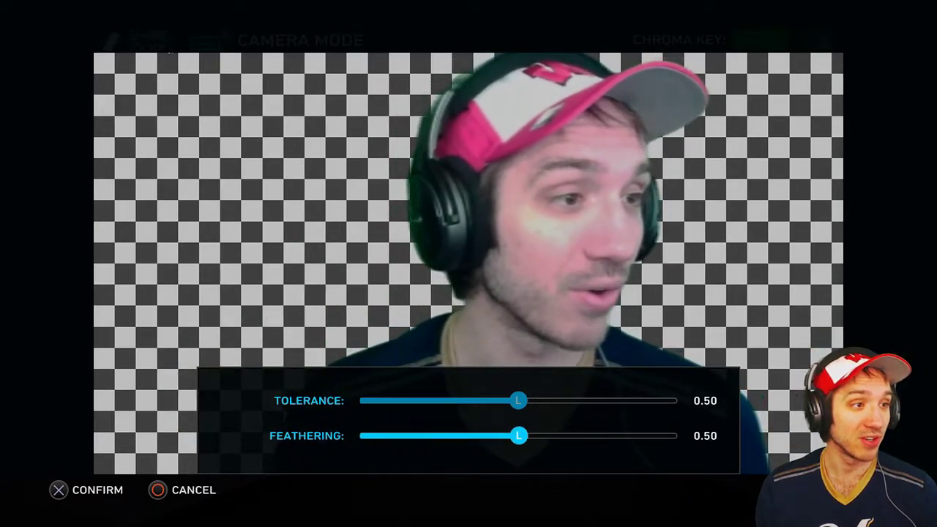
key(Up)
key(Left)
key(Left)
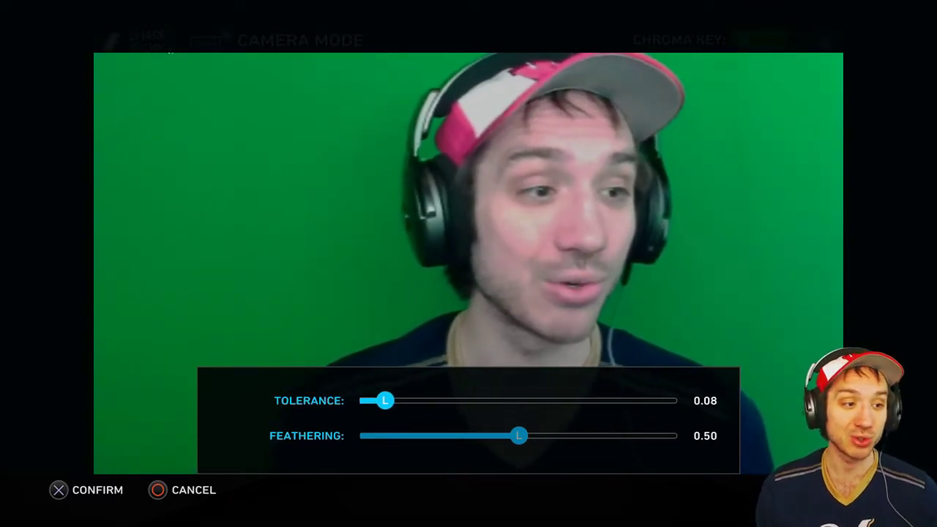
key(Right)
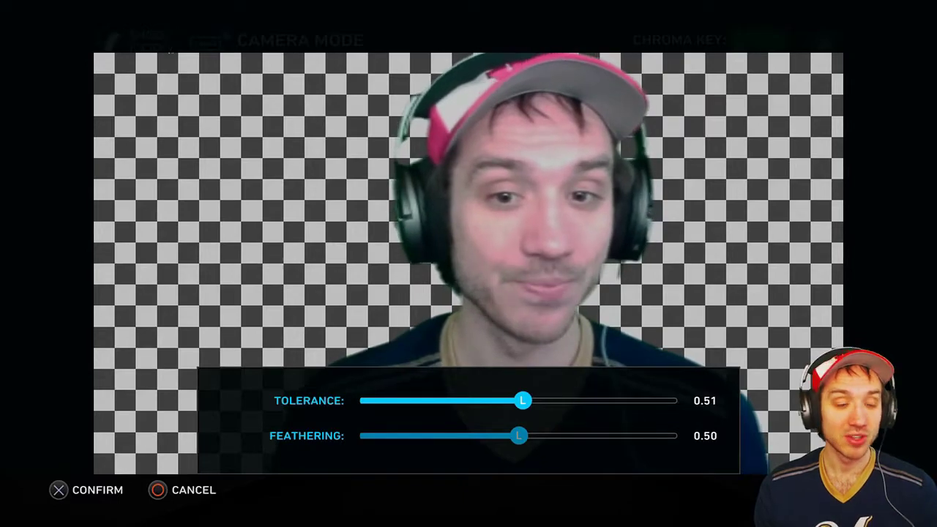
key(Return)
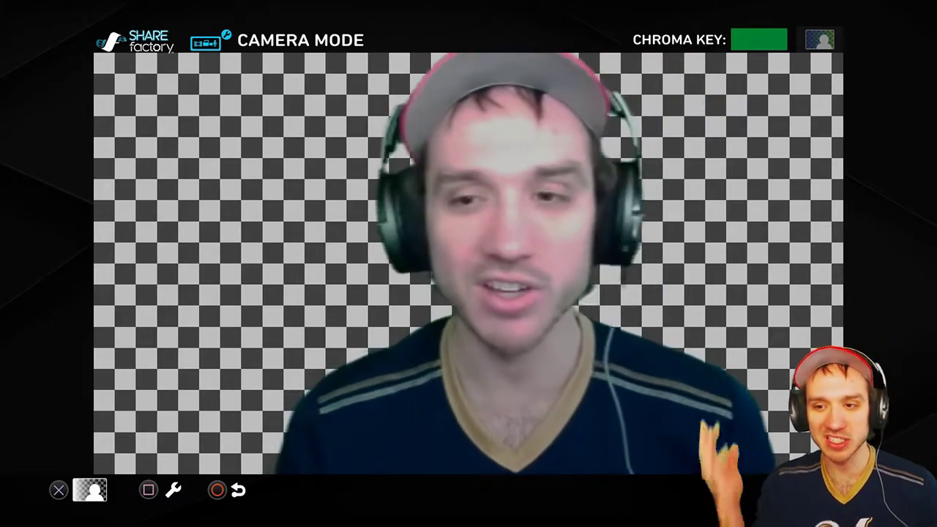
key(Return)
key(Escape)
key(Return)
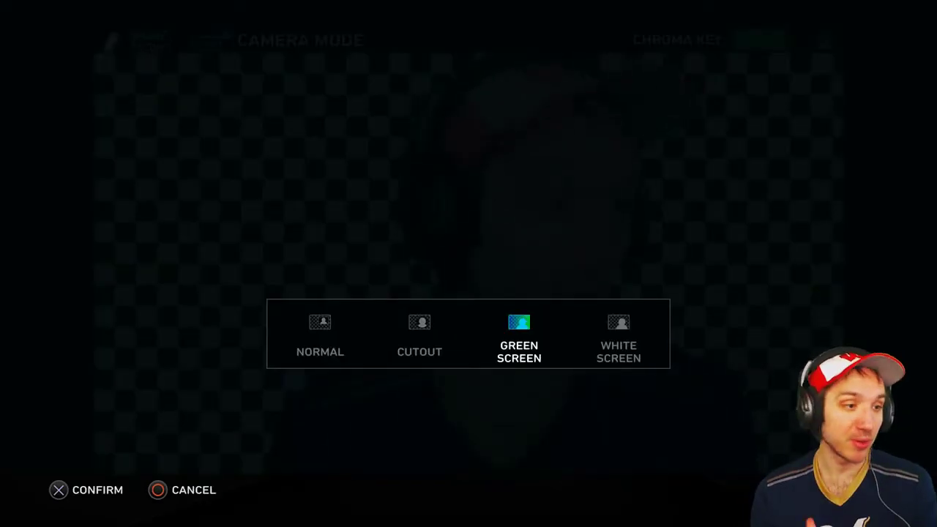
key(Escape)
Step: Zoom the camera image to 119% and pan it so the room beyond the green screen is out of frame, and leave camera mode
key(s)
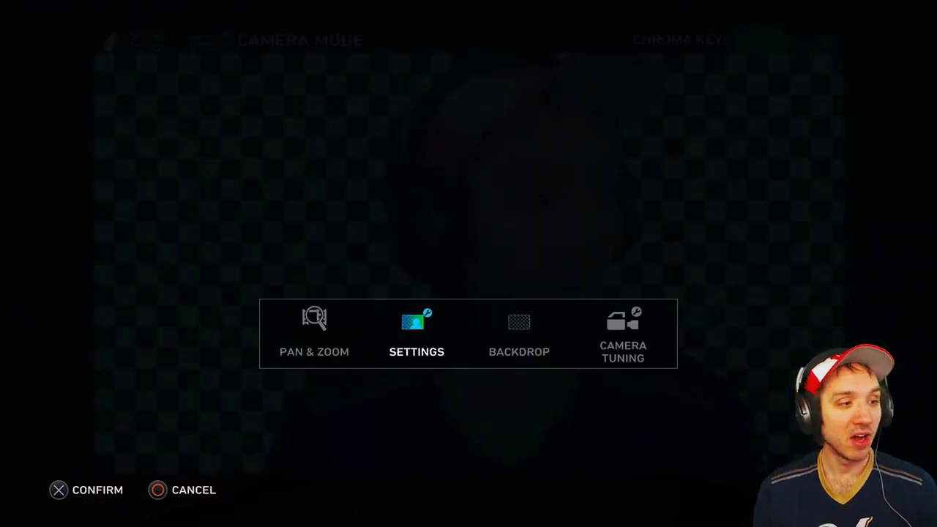
key(Return)
key(Left)
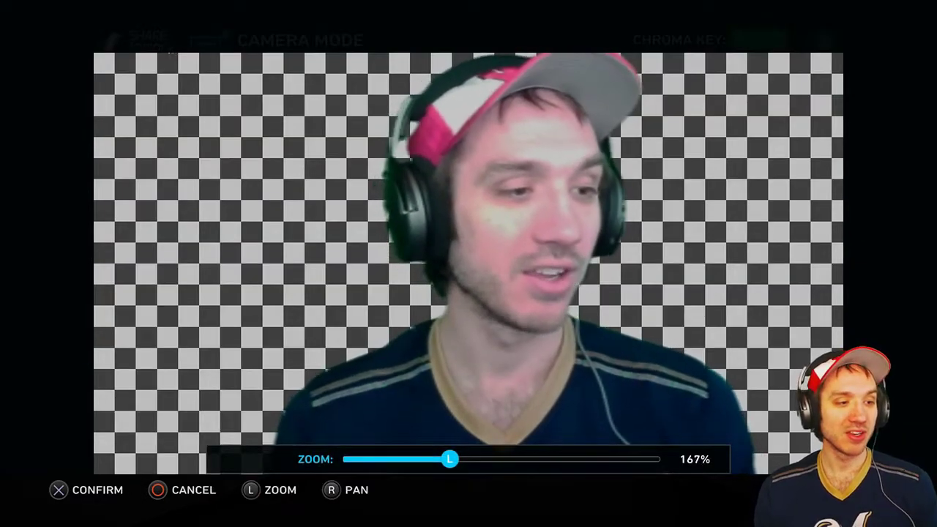
key(Left)
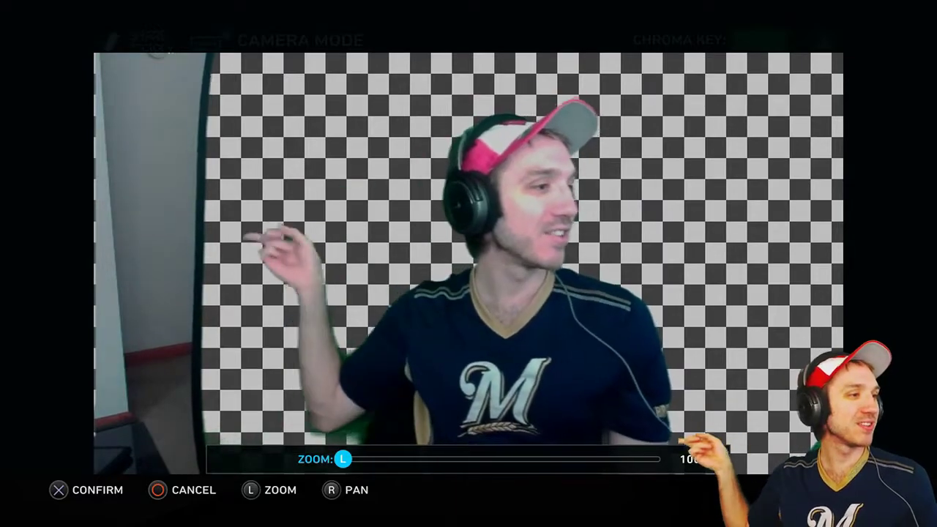
key(Right)
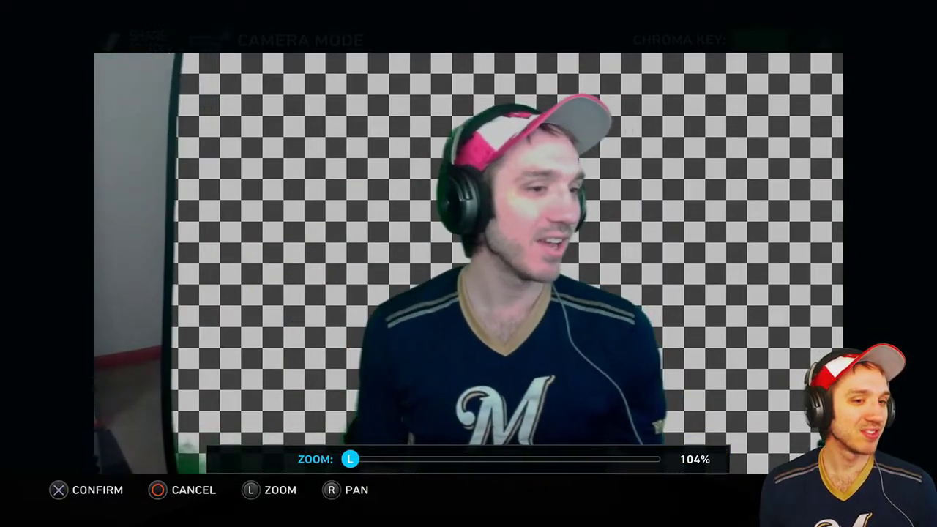
key(Right)
key(Right)
key(Right)
key(Right)
key(Right)
key(Right)
key(Right)
key(Right)
key(Right)
key(Right)
key(Right)
key(Right)
key(Right)
key(Right)
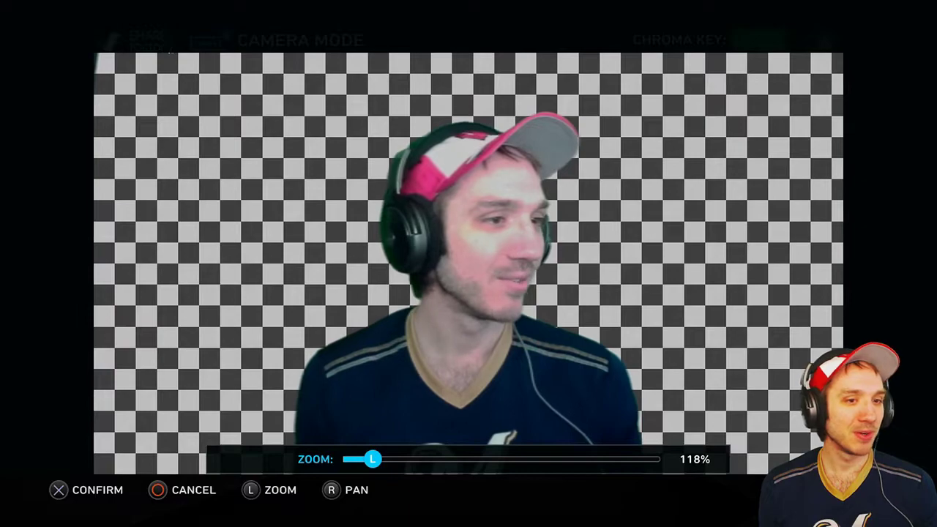
key(Right)
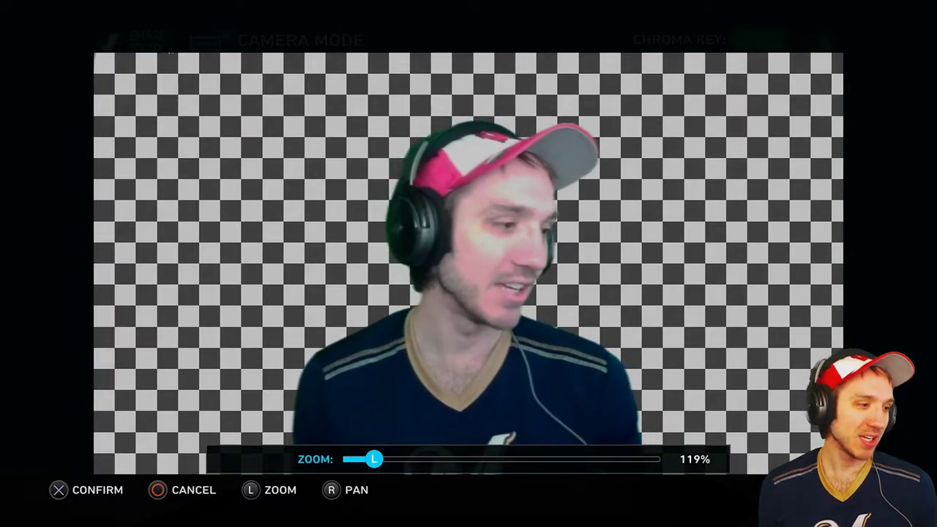
key(Return)
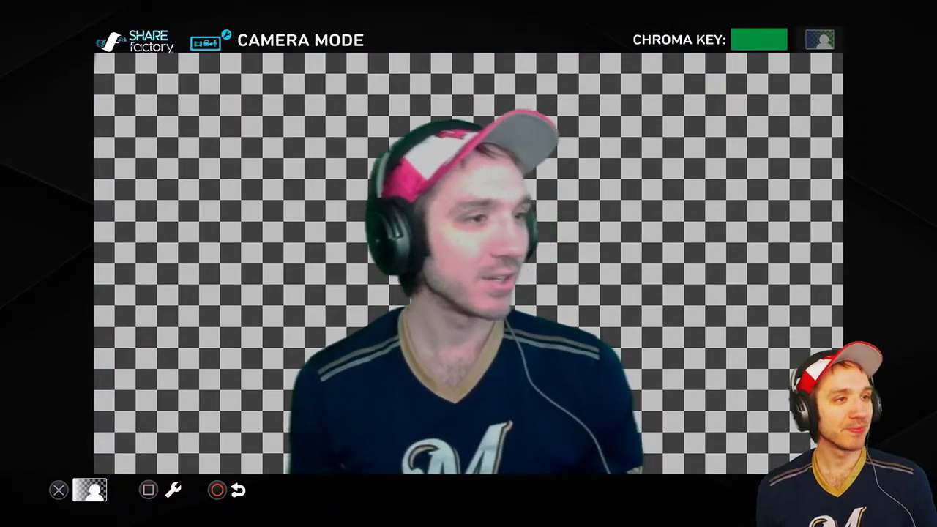
key(Escape)
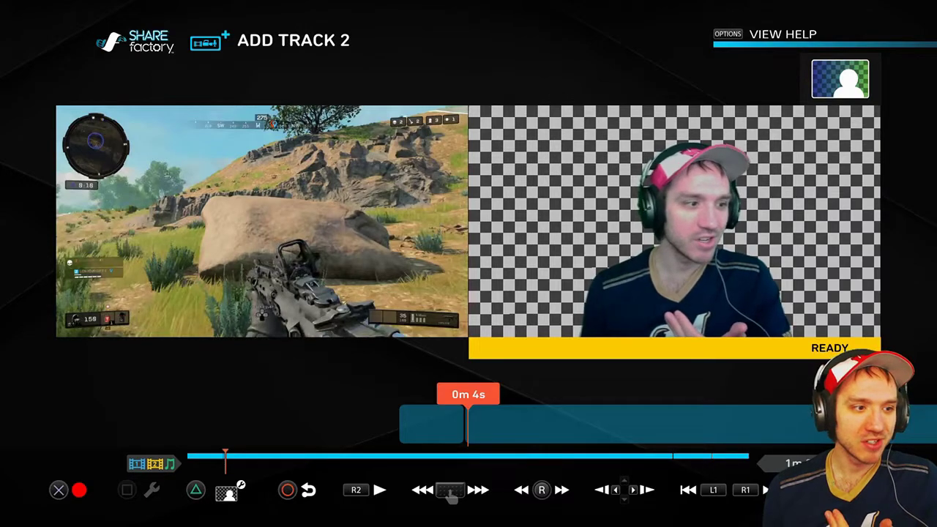
Step: Record a green-screen camera video on Track 2 from 0m 4s to 0m 18s and return to the project timeline
key(Escape)
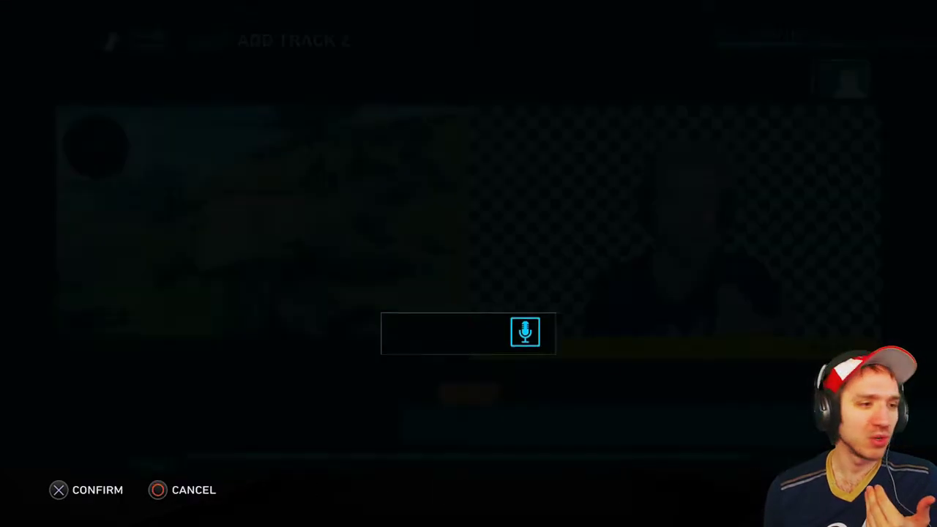
key(Left)
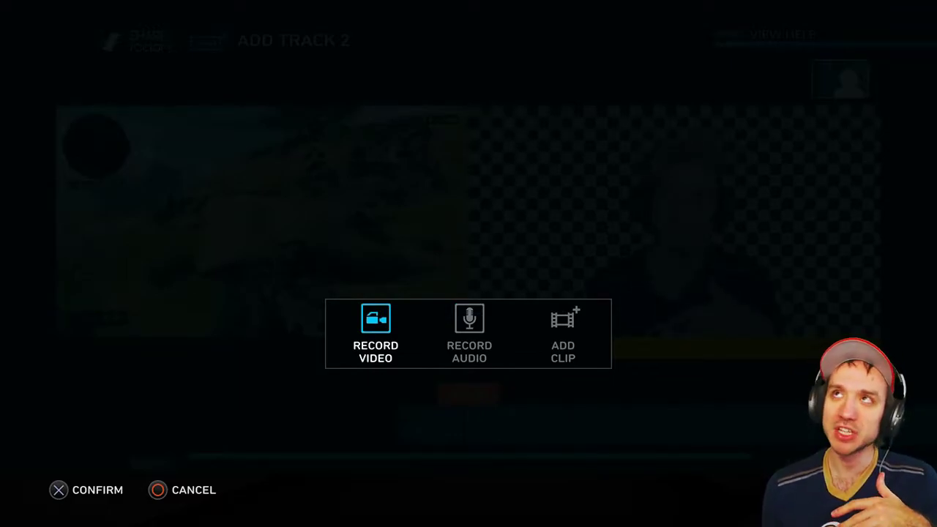
key(Return)
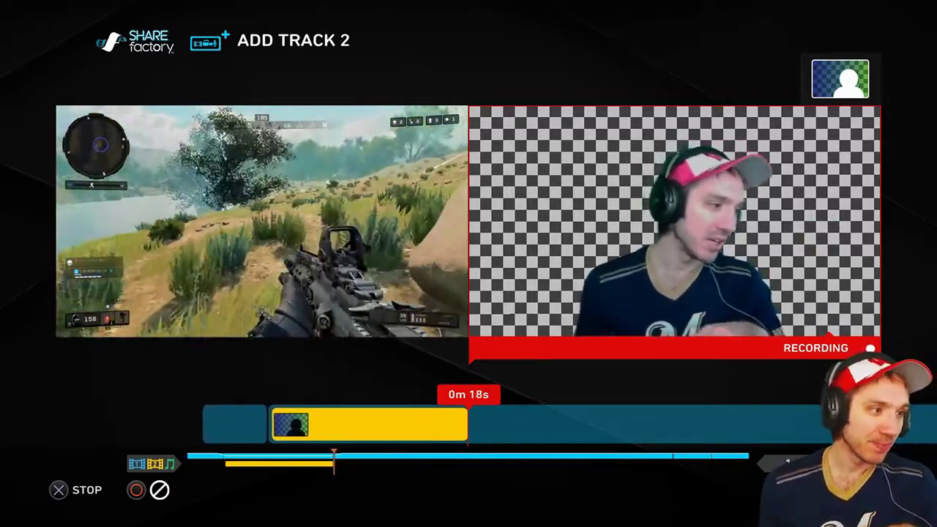
key(Return)
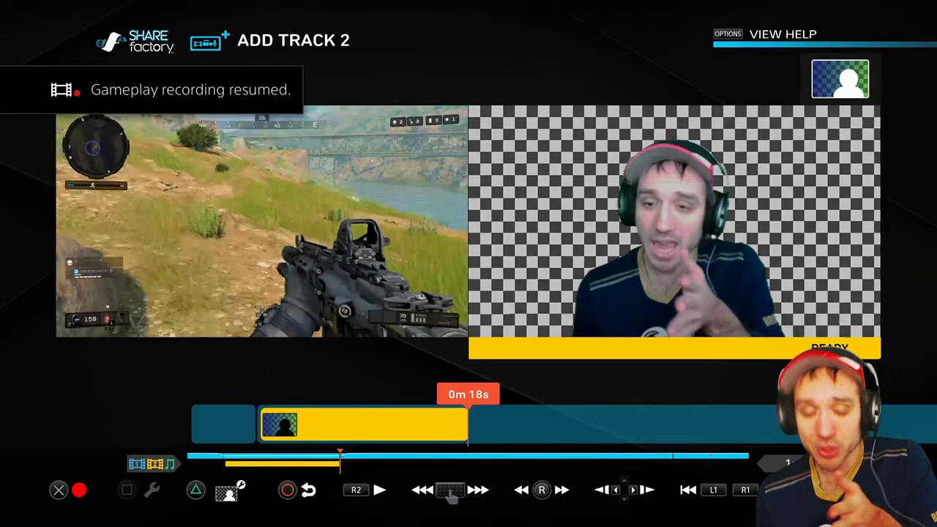
key(Escape)
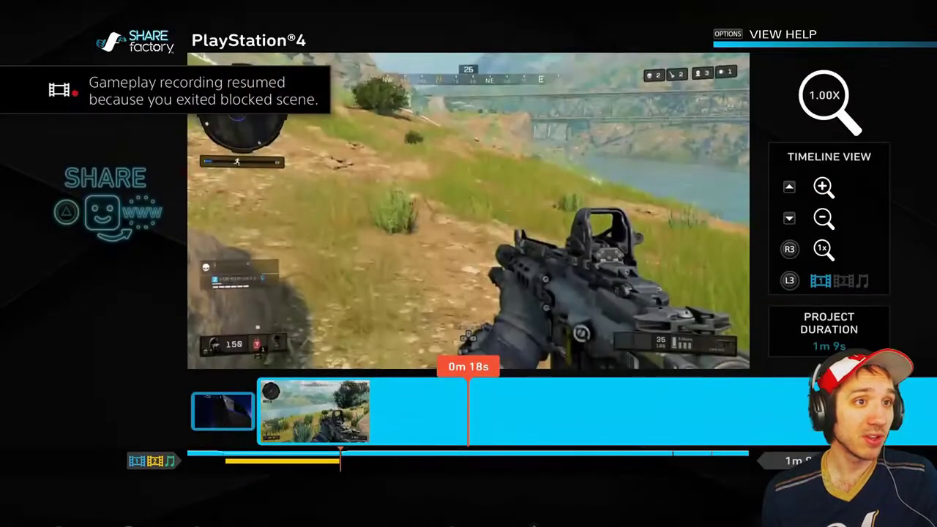
Step: Play the commentary section from 0m 5s to 0m 12s and check the webcam overlay in the full-screen preview
key(Left)
key(Left)
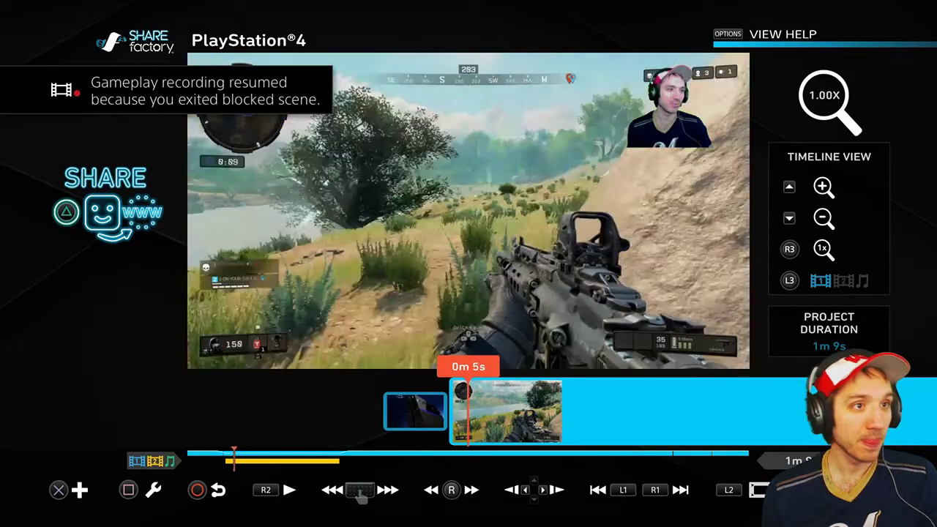
key(space)
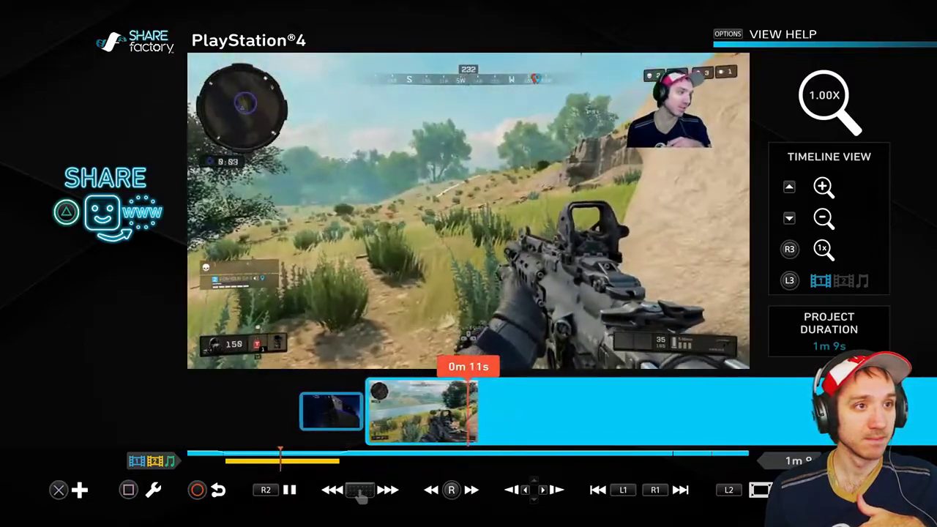
key(space)
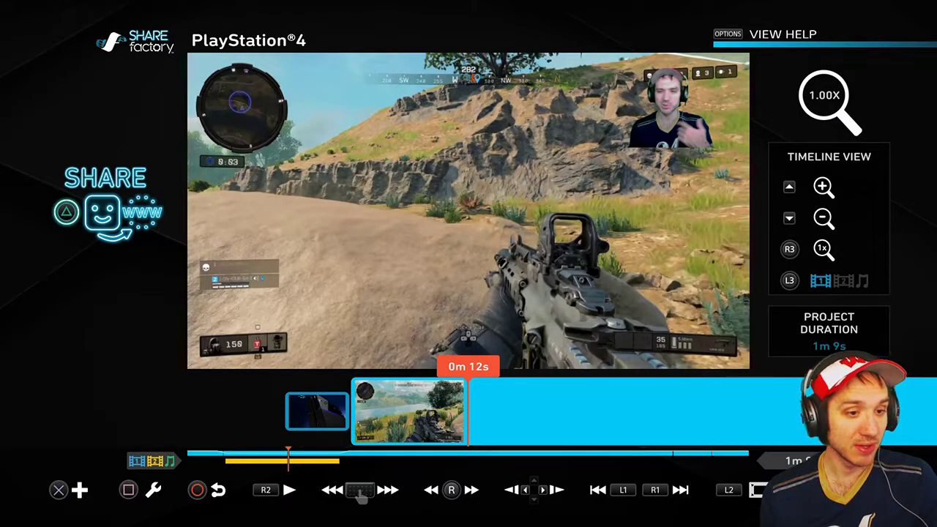
key(f)
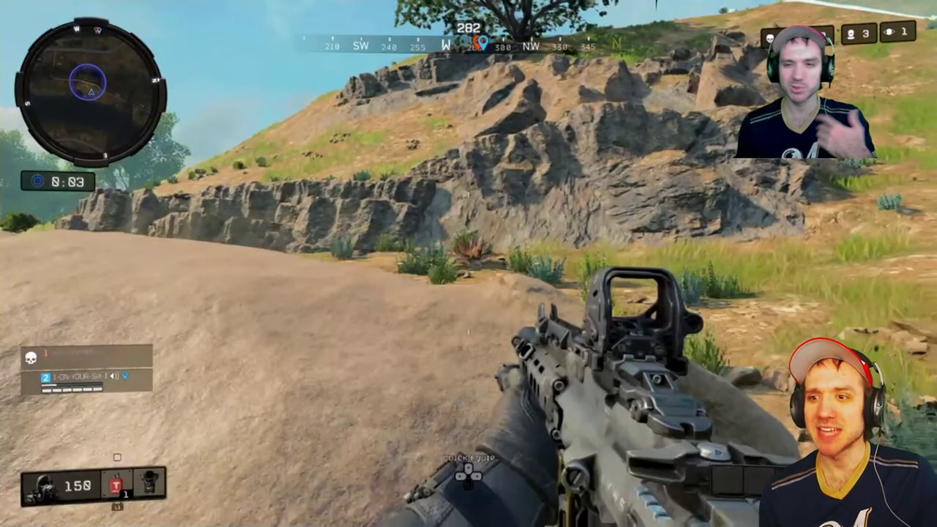
key(Escape)
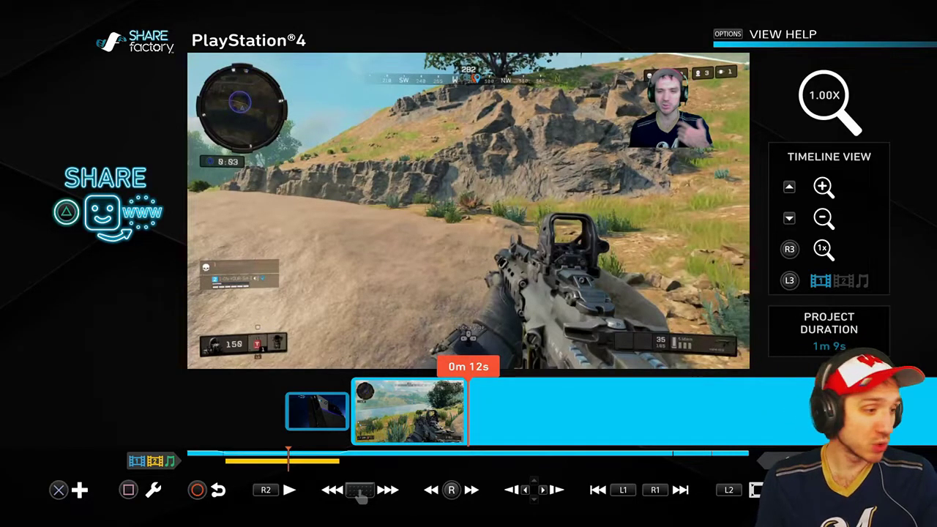
Step: Set the Track 2 clip's PIP layout to Full Screen and return to the project timeline
key(square)
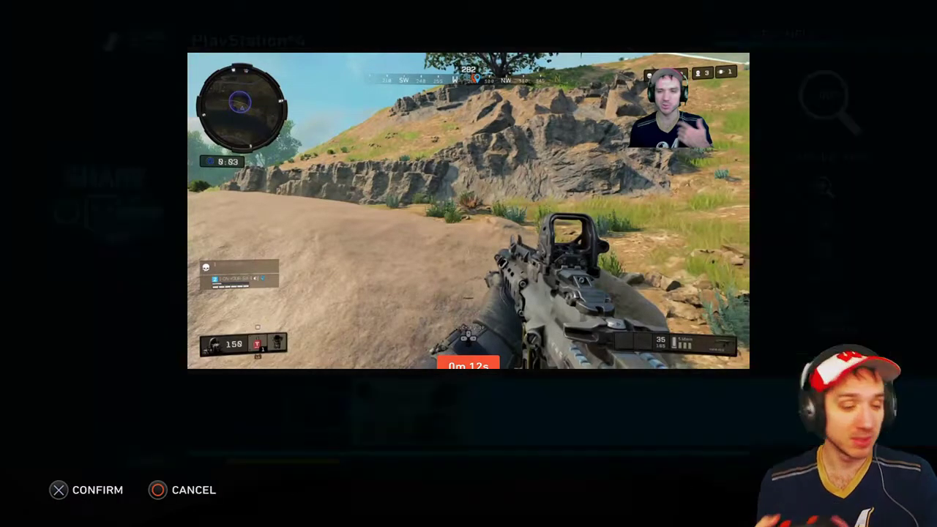
key(Right)
key(Right)
key(Right)
key(Down)
key(Return)
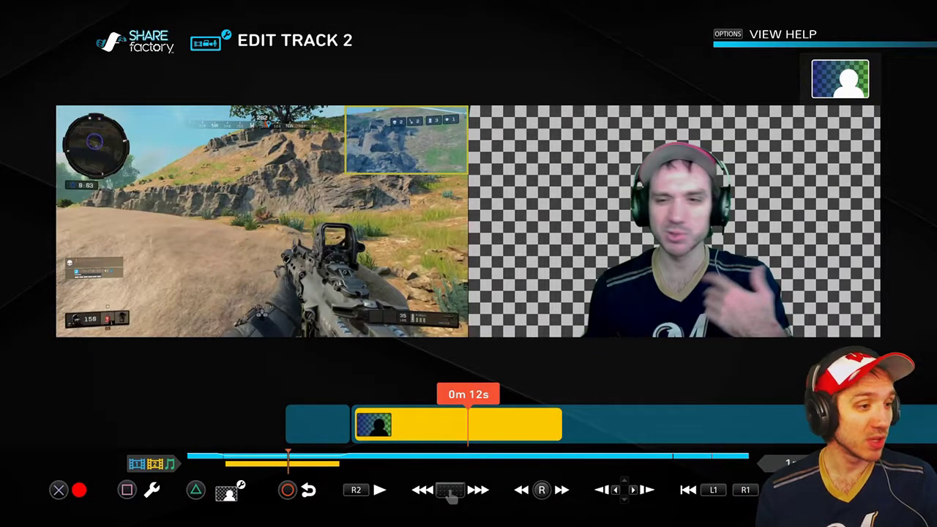
key(Return)
key(Right)
key(Down)
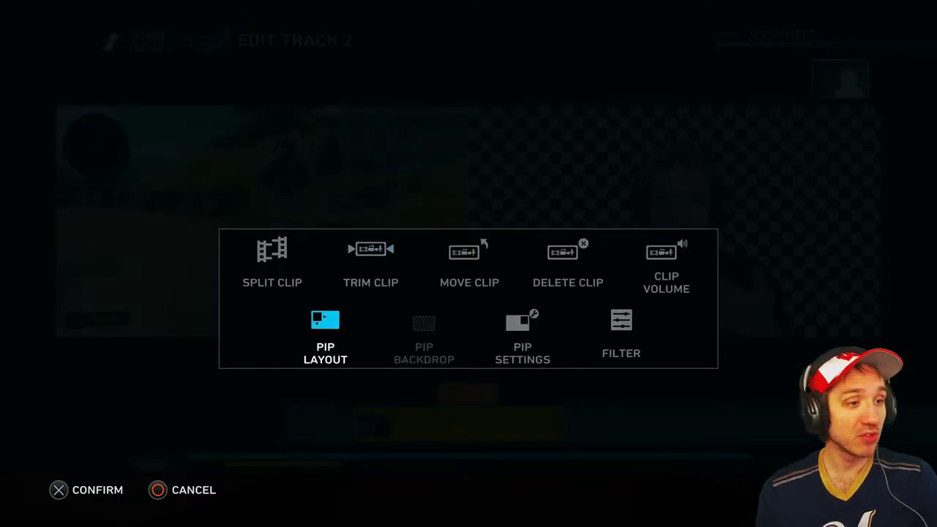
key(Return)
key(Right)
key(Down)
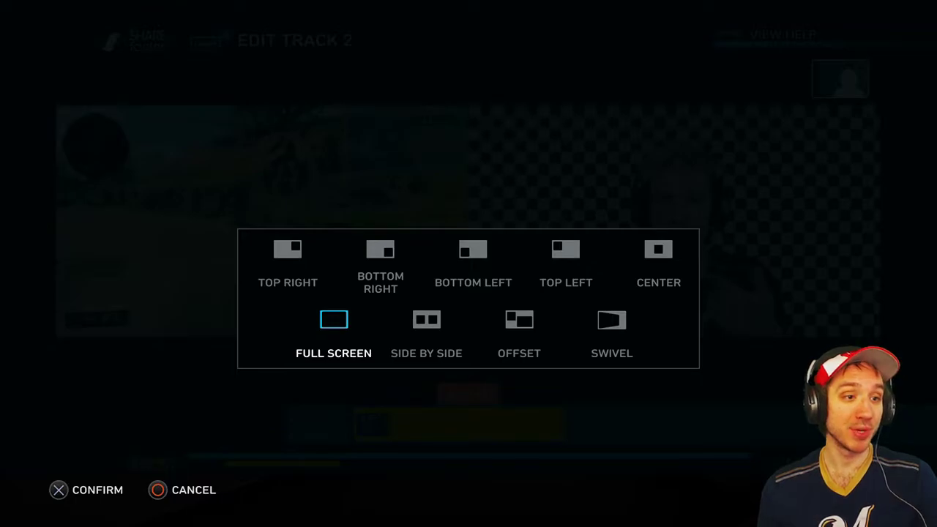
key(Escape)
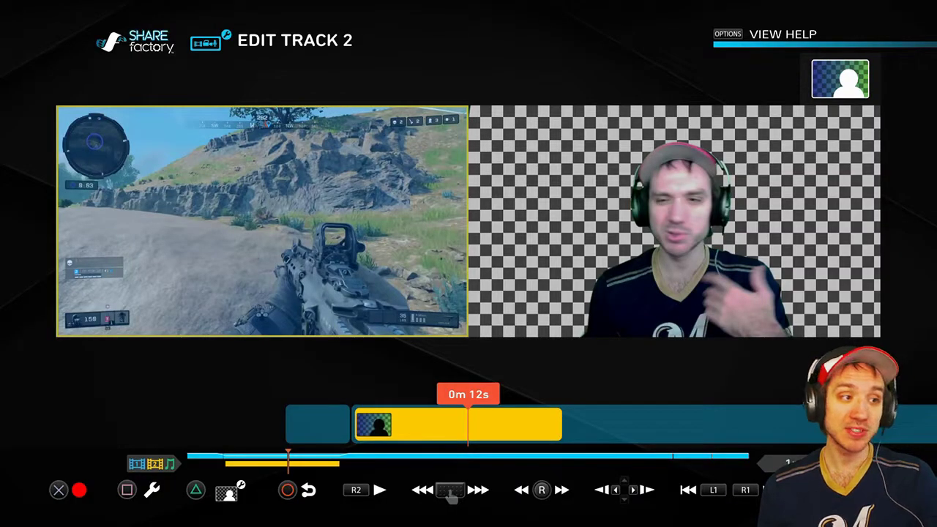
key(Escape)
Step: Play back the full-screen webcam layout, view it in the full-screen preview, and stop at 0m 17s
key(space)
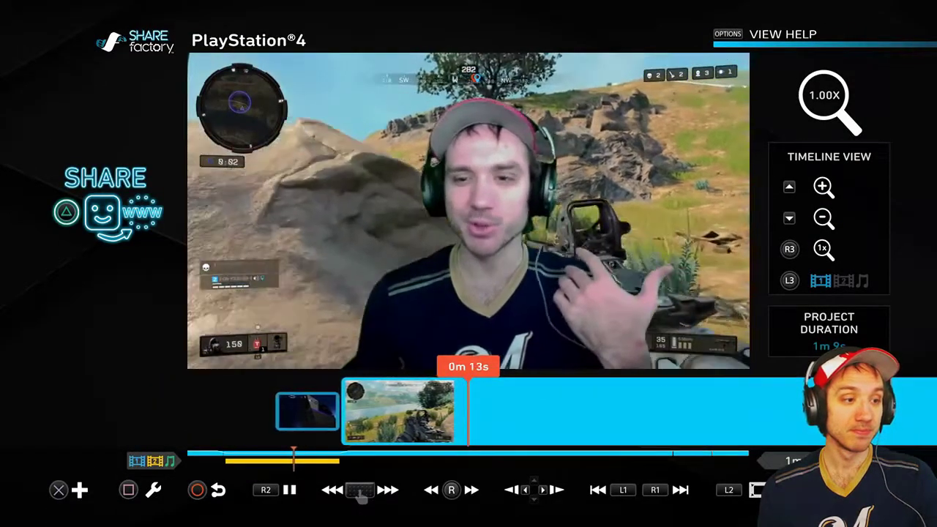
key(Right)
key(Left)
key(space)
key(f)
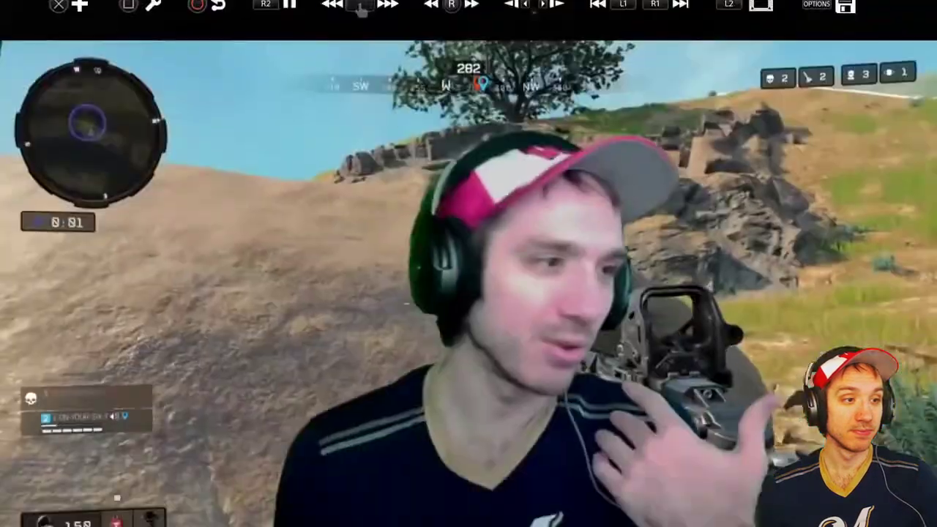
key(f)
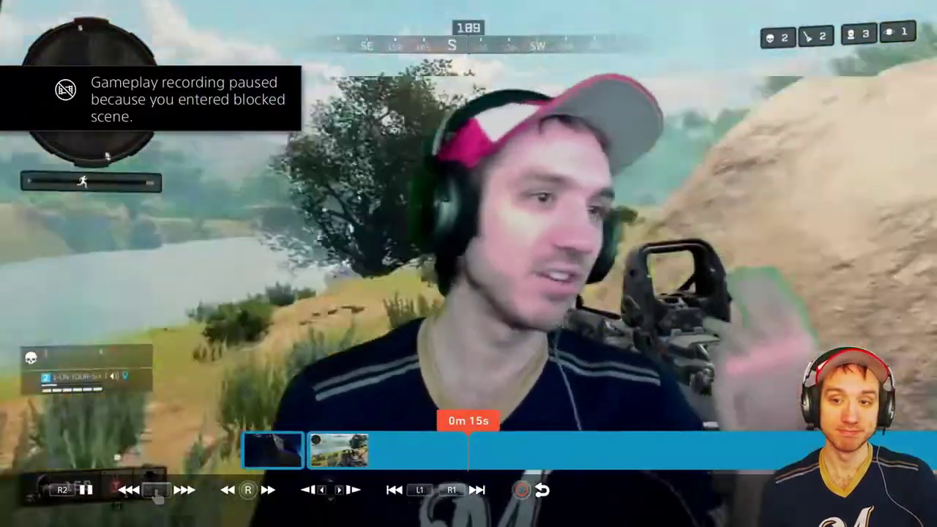
key(space)
Step: Set the Track 2 clip's PIP layout to Swivel and return to the project timeline
key(Return)
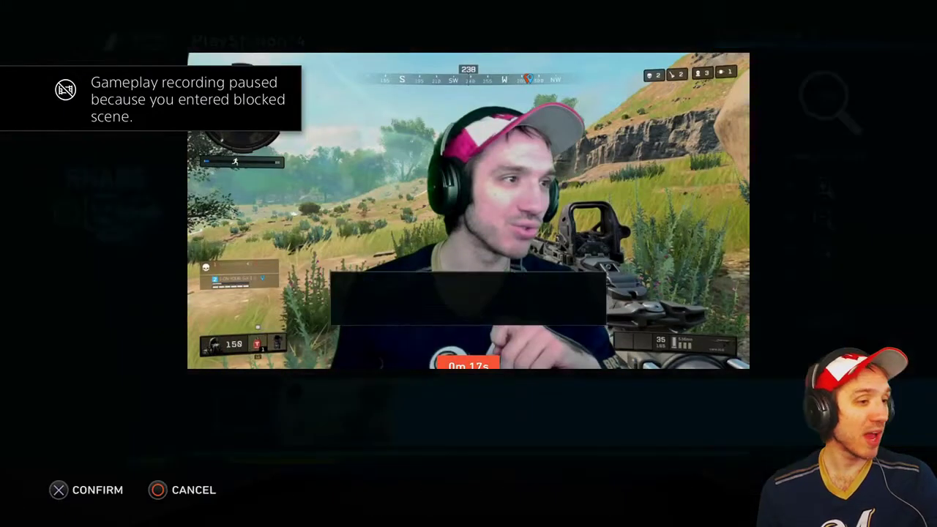
key(Return)
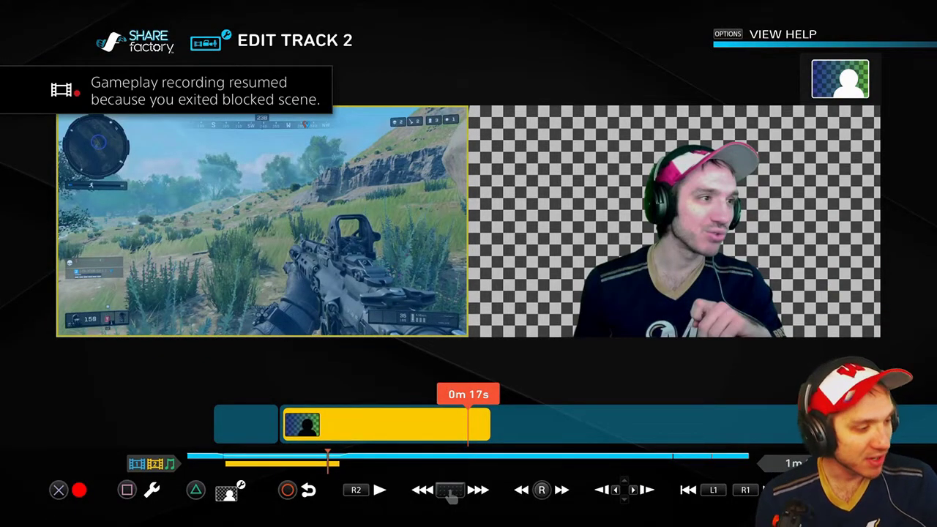
key(Return)
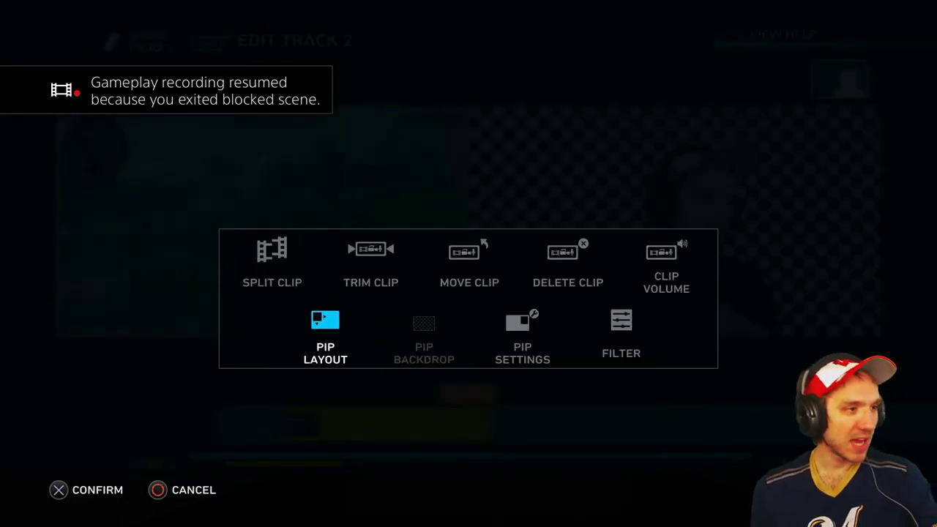
key(Return)
key(Right)
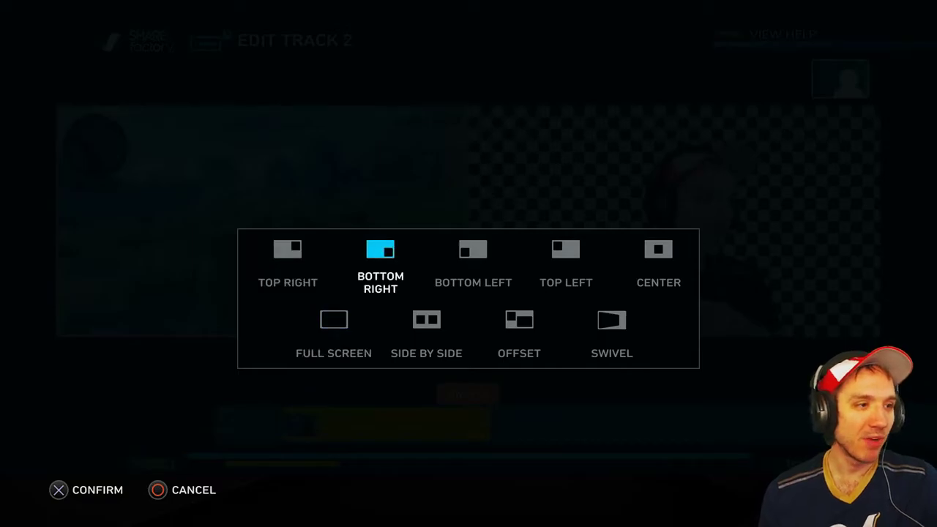
key(Right)
key(Right)
key(Right)
key(Down)
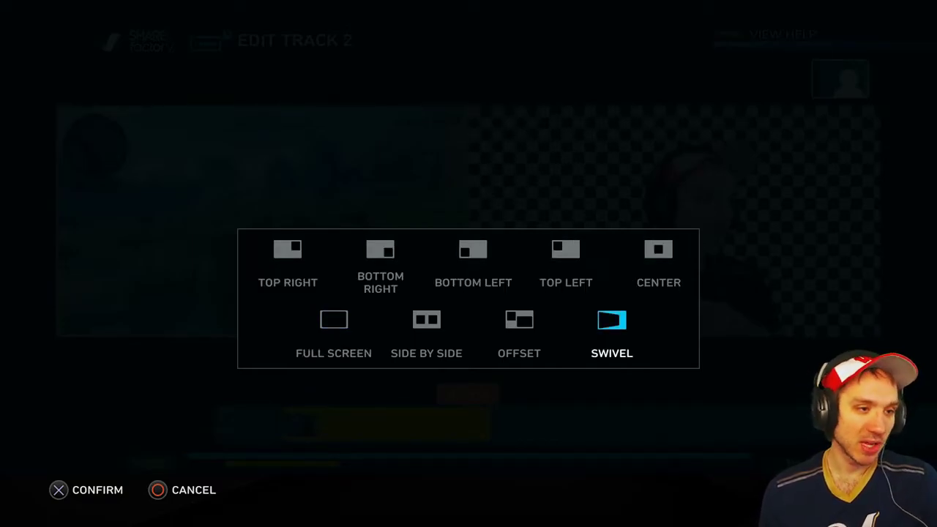
key(Return)
key(Escape)
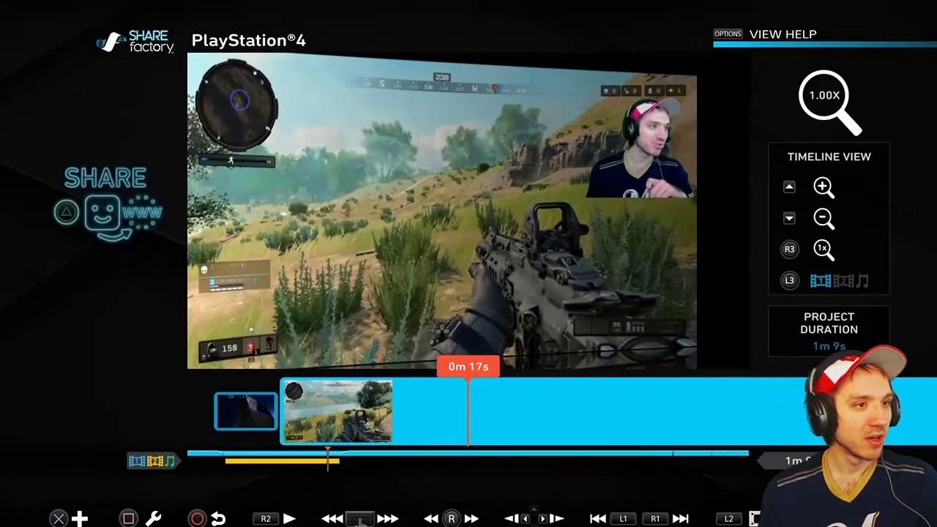
Step: Play back the Swivel layout through the end of the webcam clip and again from an earlier point, pausing at 0m 8s
key(space)
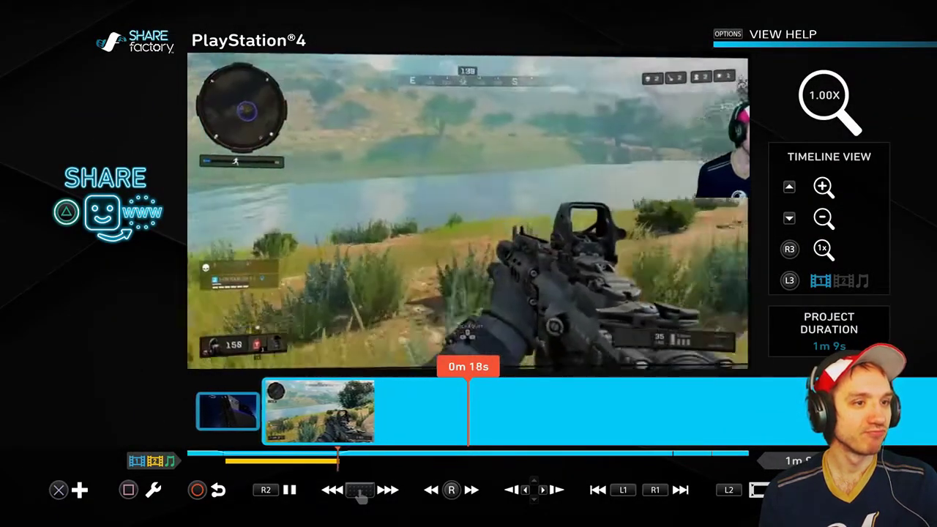
key(Left)
key(space)
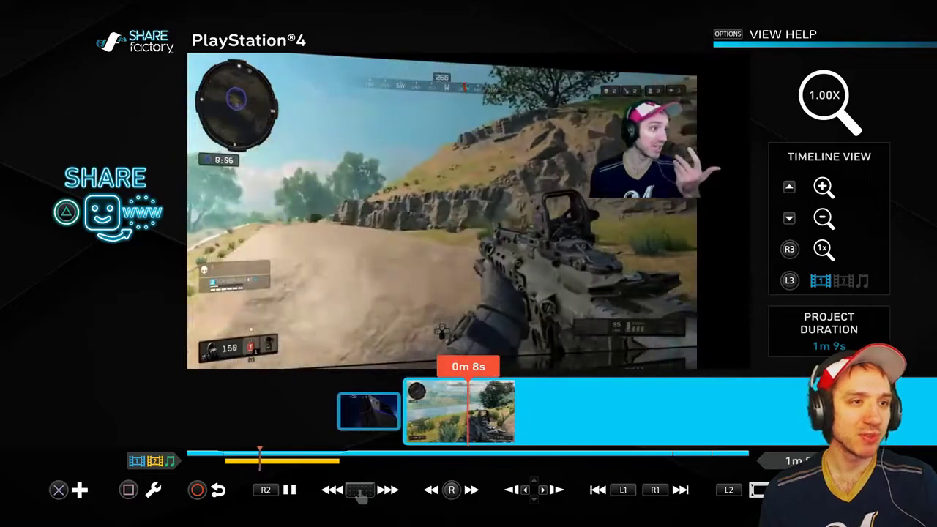
key(Escape)
key(Escape)
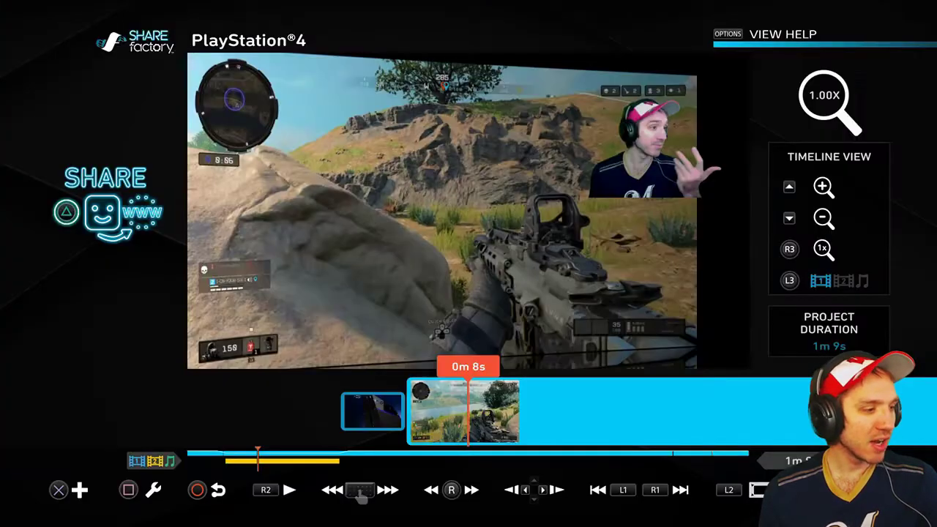
Step: Set the Track 2 clip's PIP layout to Side by Side and return to the project timeline
key(Return)
key(Return)
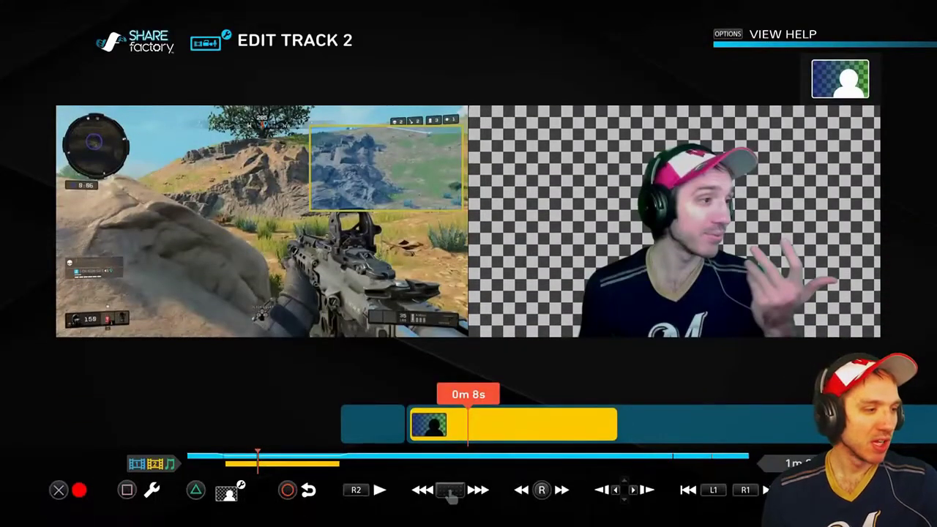
key(Return)
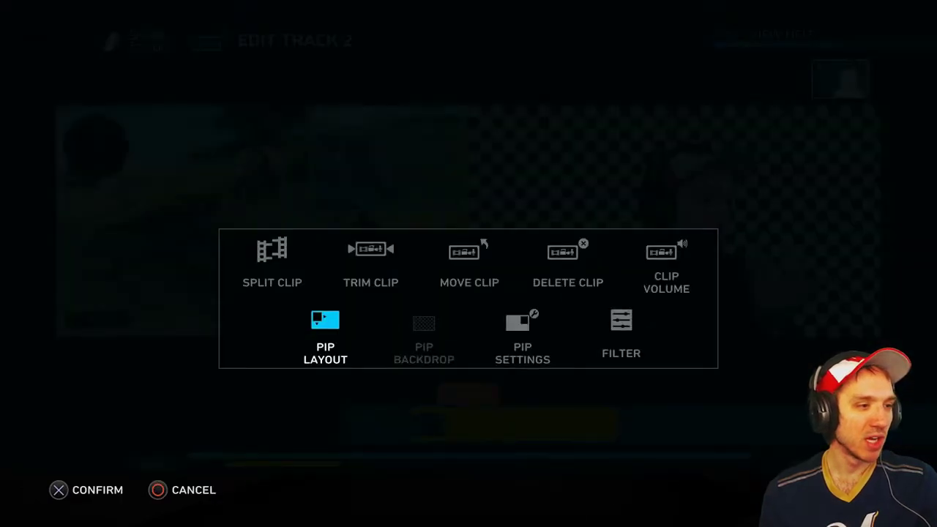
key(Return)
key(Left)
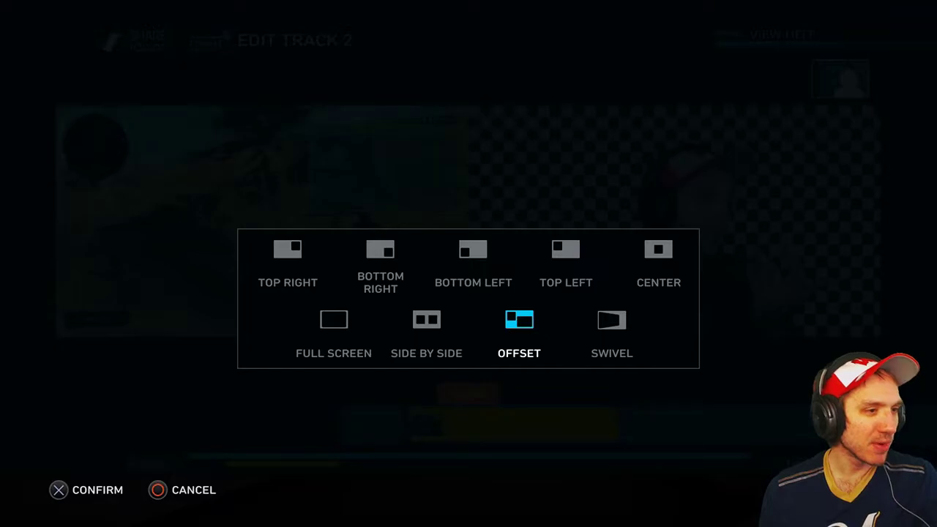
key(Left)
key(Return)
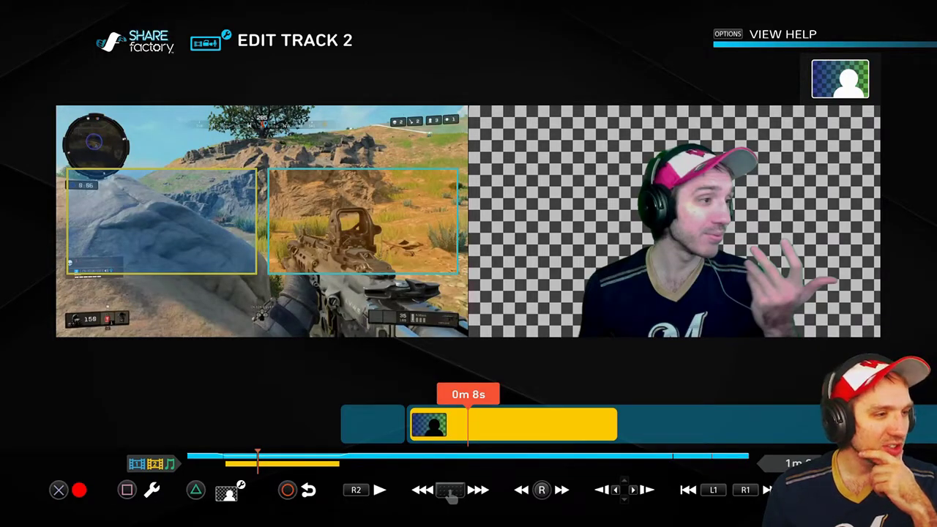
key(Escape)
Step: Play back the Side by Side layout from 0m 6s to 0m 10s
key(Left)
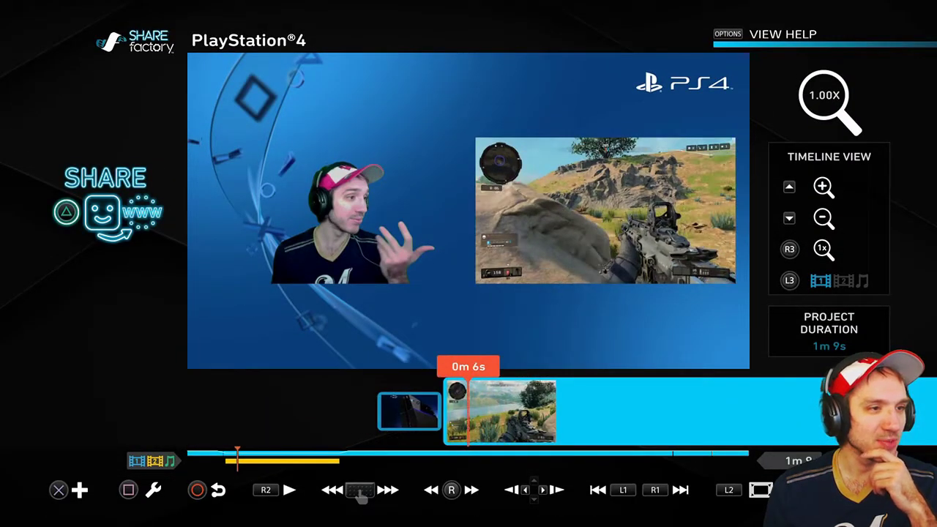
key(space)
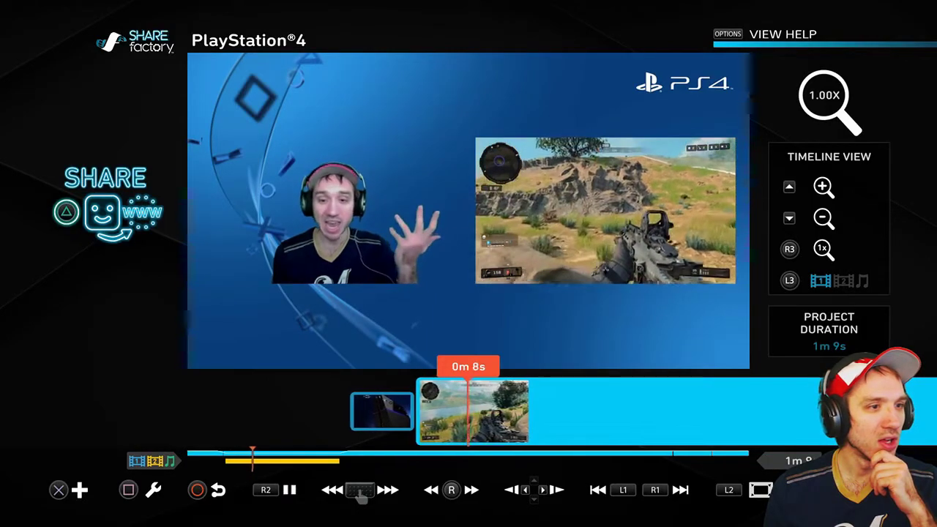
key(Escape)
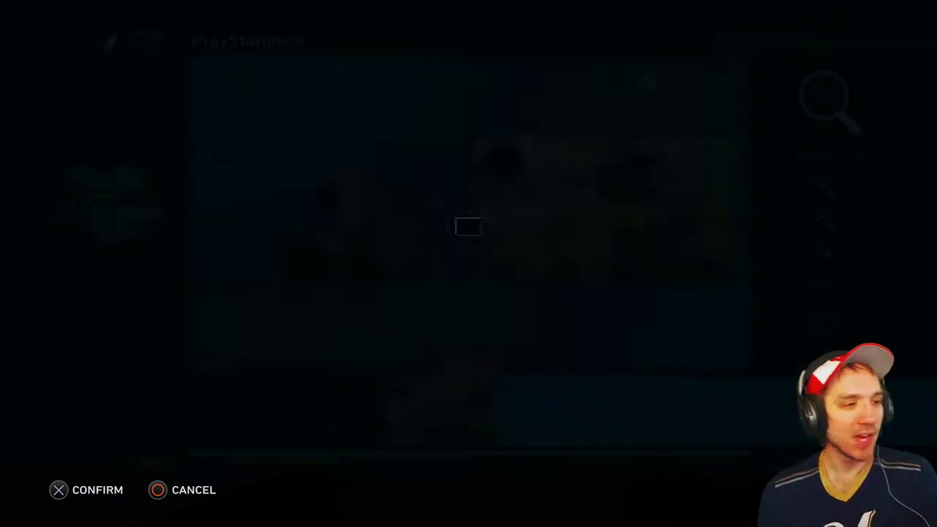
key(Escape)
Step: Switch the Track 2 webcam clip from Green Screen to the Normal background mode in Adjust Mode
key(Return)
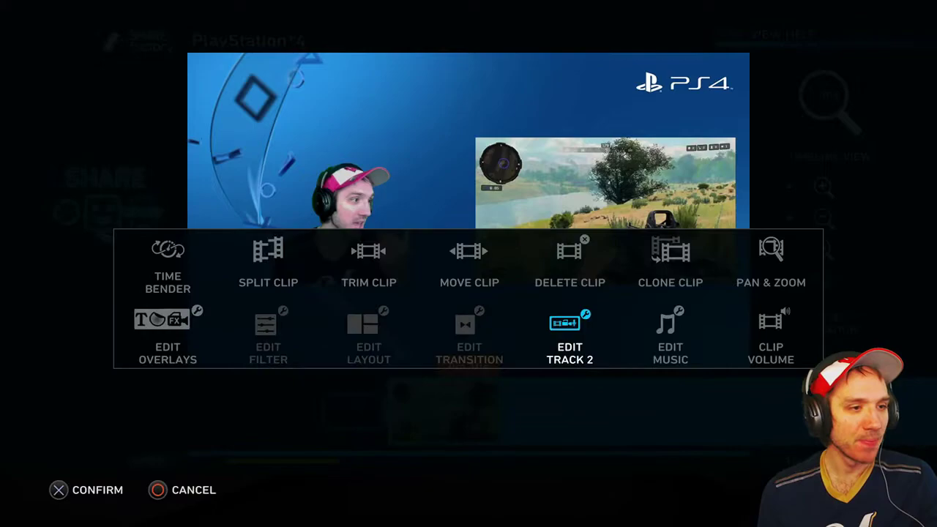
key(Return)
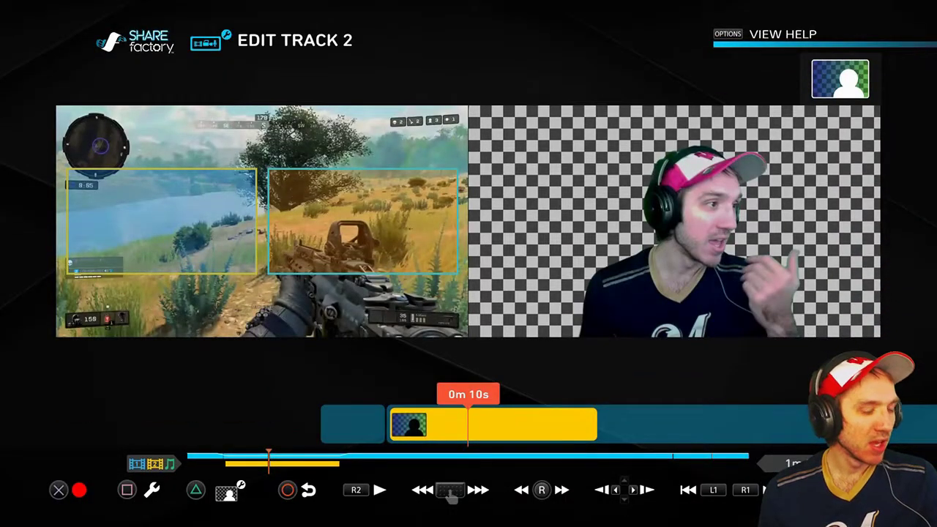
key(t)
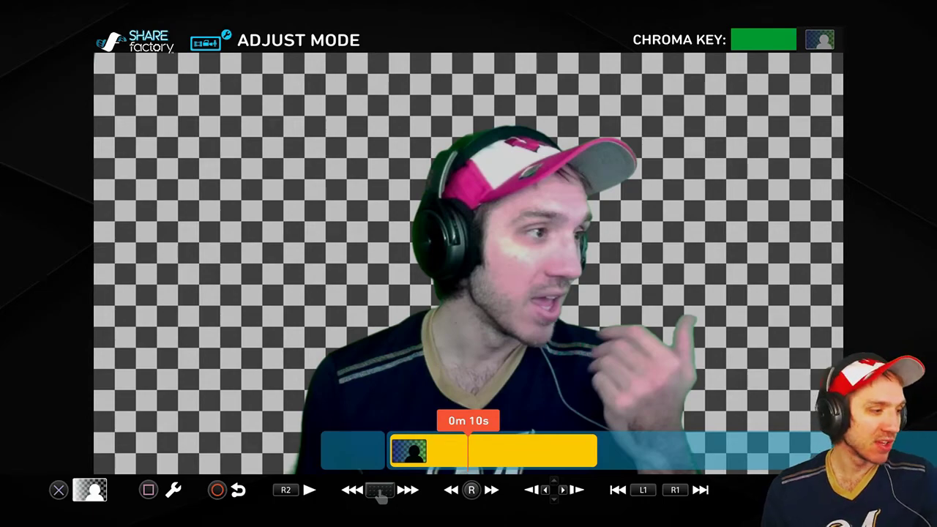
key(Return)
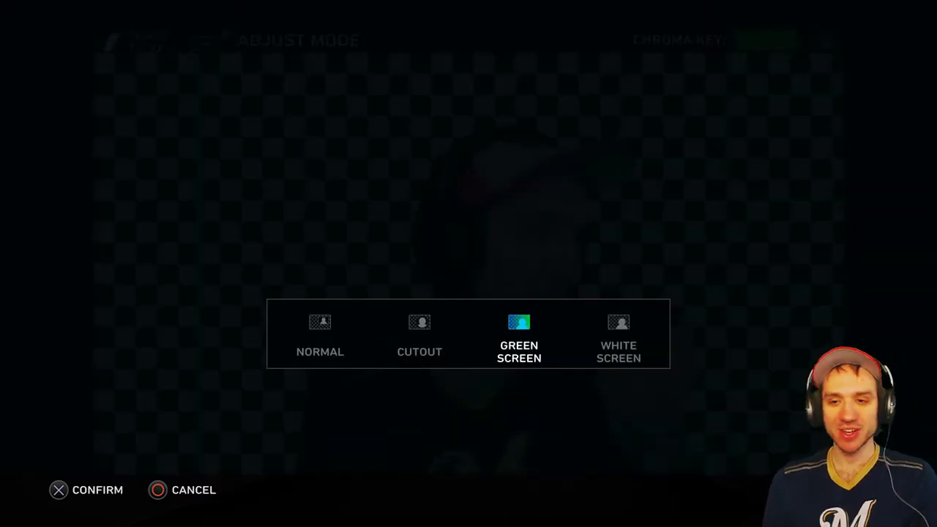
key(Left)
key(Left)
key(Return)
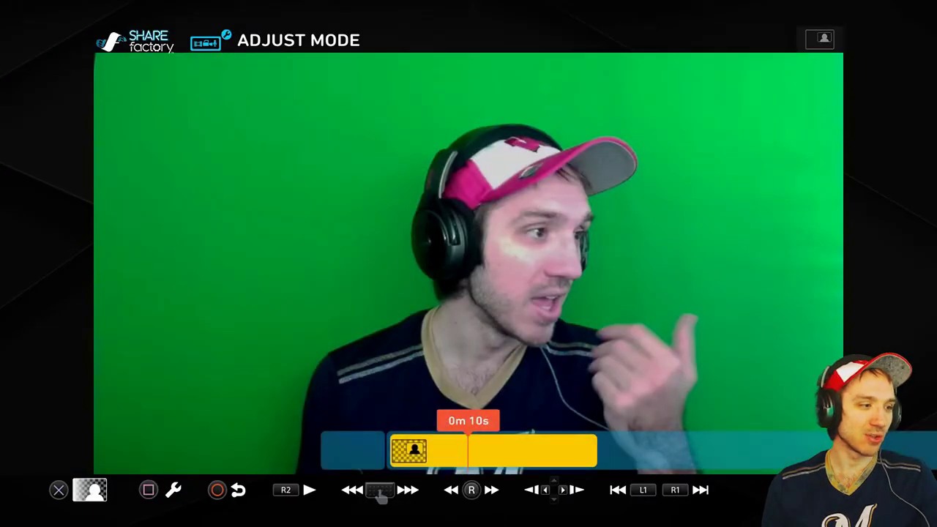
Step: Try the Cutout background mode on the Track 2 webcam clip
key(Return)
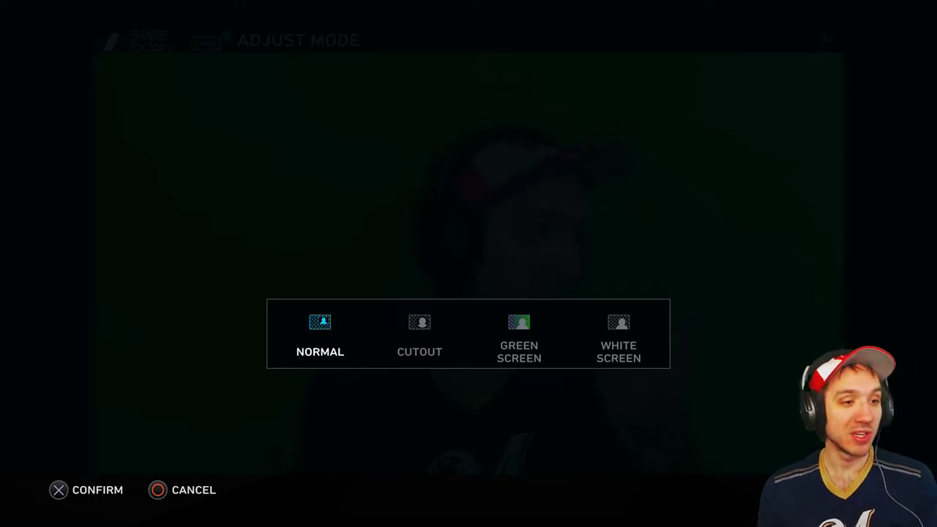
key(Right)
key(Right)
key(Left)
key(Return)
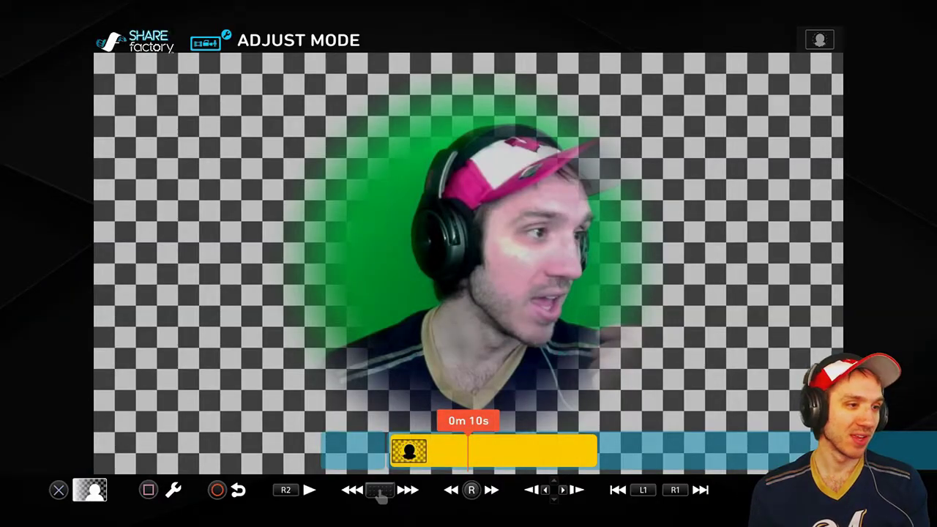
Step: Set the Track 2 webcam clip's background mode back to Green Screen
key(Return)
key(Right)
key(Return)
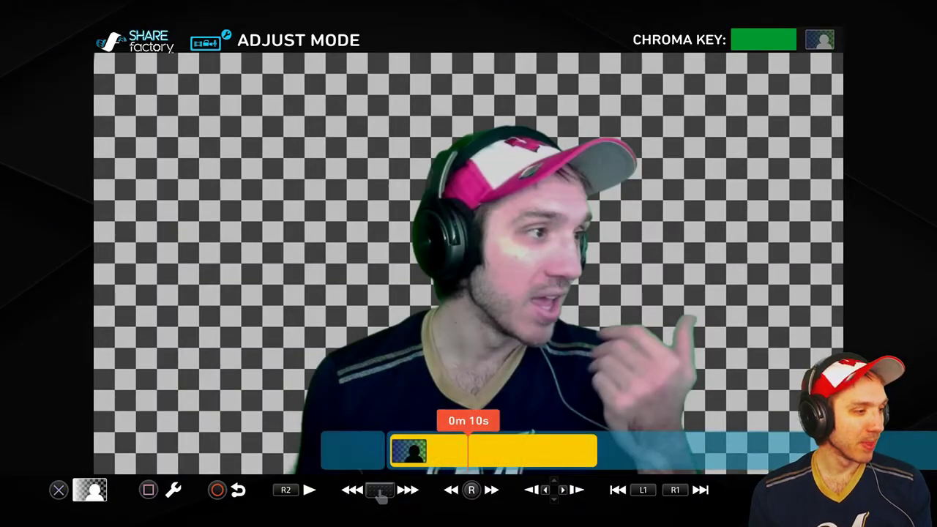
Step: View the Pan & Zoom adjustment of the green-screen webcam clip and return to its adjustment options
key(s)
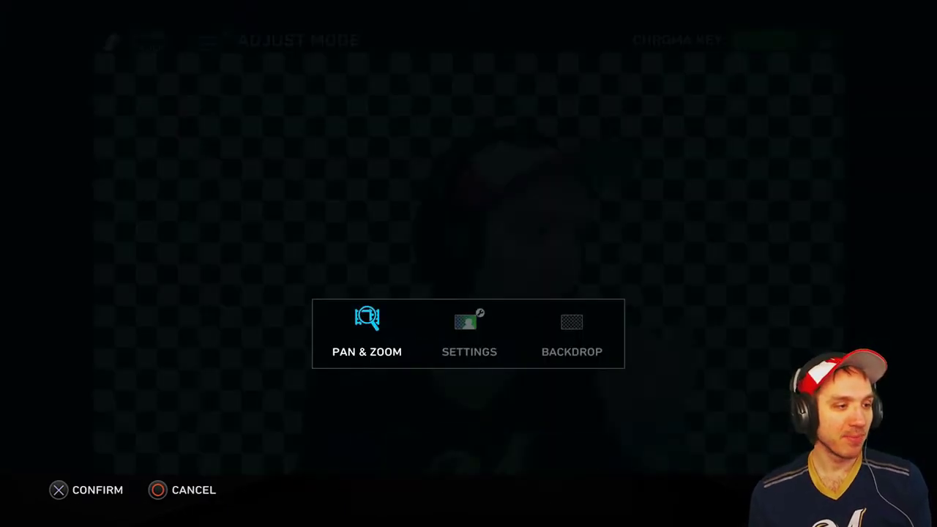
key(Return)
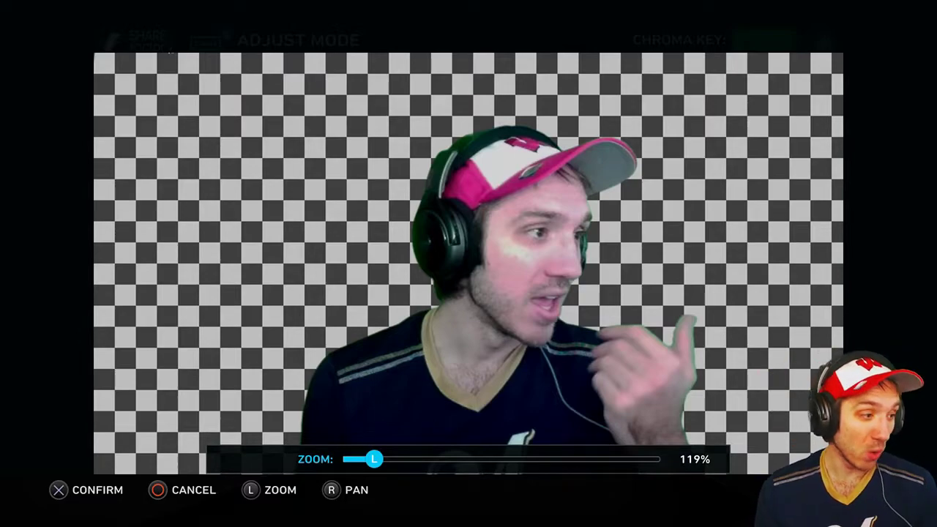
key(Return)
key(Return)
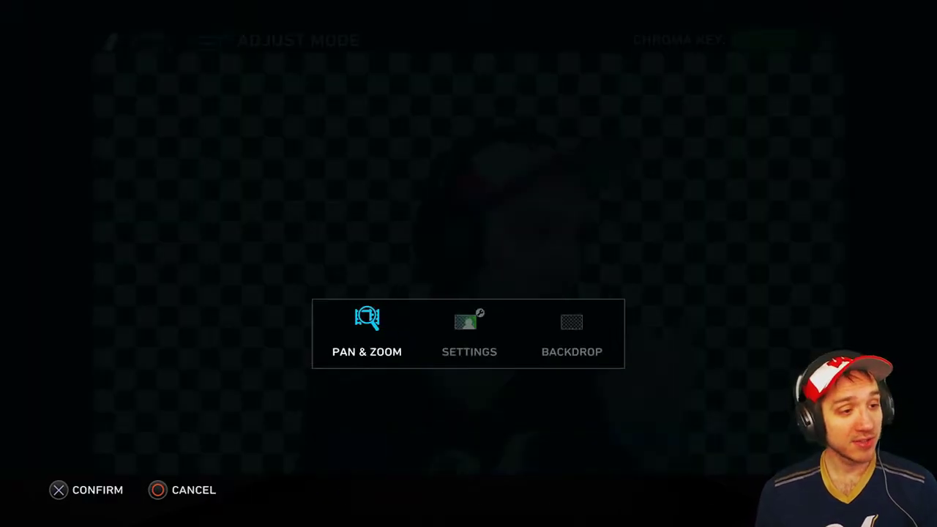
Step: Open the green-screen settings with the tolerance and feathering adjustments for the webcam clip
key(Right)
key(Return)
key(Return)
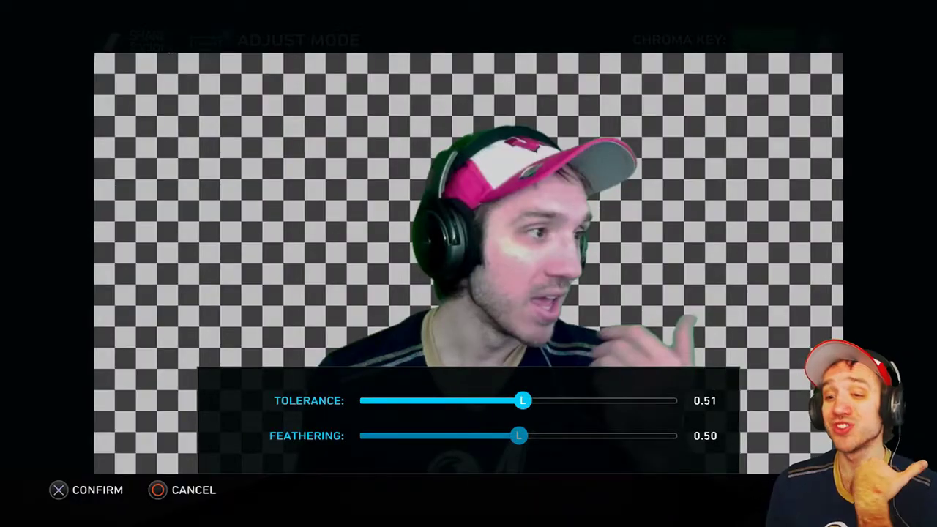